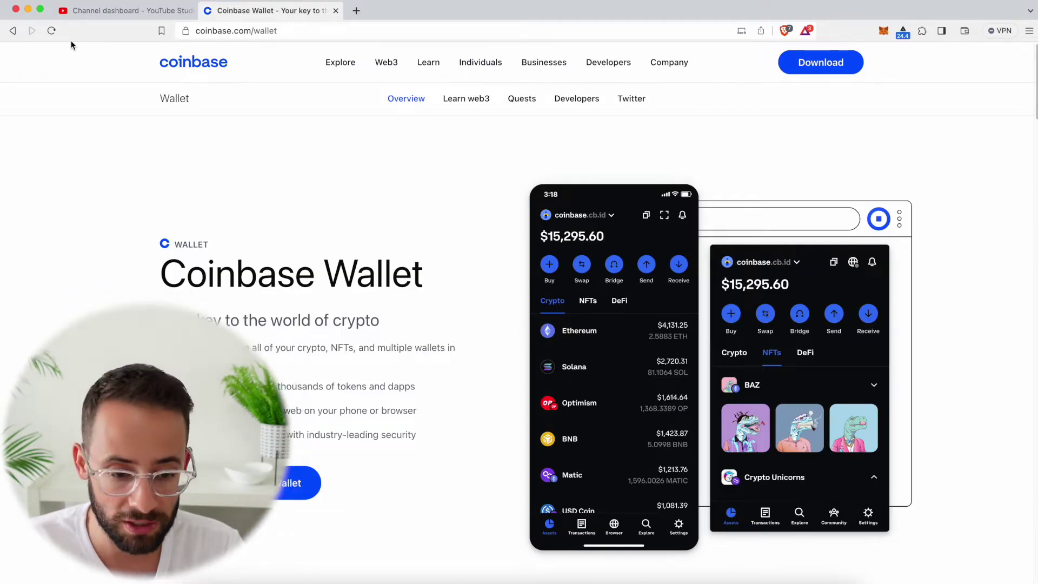
- Scroll down the coinbase.com/wallet page toward the extension's Download option
{"action": "scroll", "coordinate": [129, 153], "scroll_direction": "down", "scroll_amount": 7}
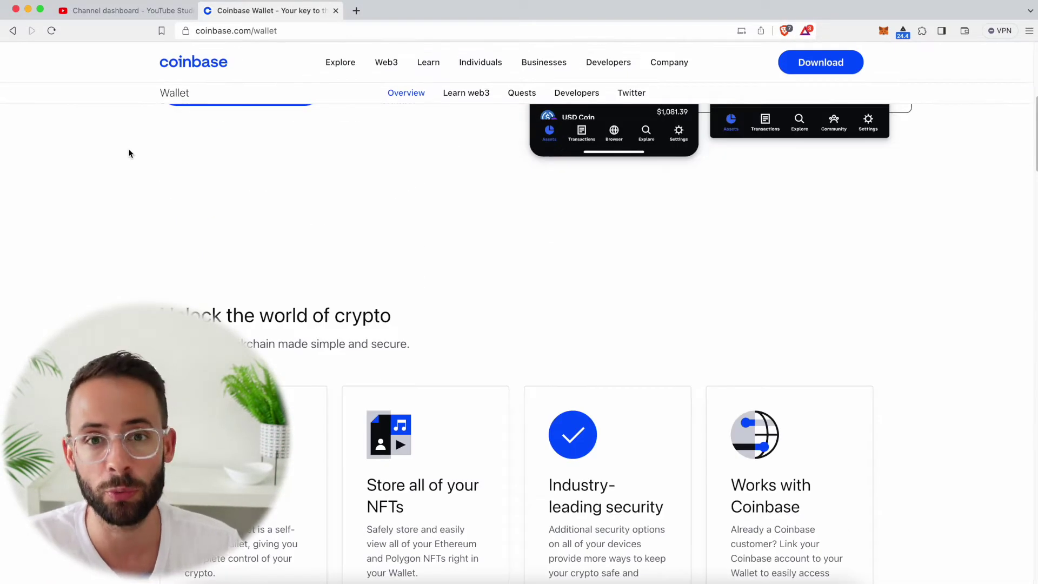
{"action": "scroll", "coordinate": [129, 154], "scroll_direction": "down", "scroll_amount": 15}
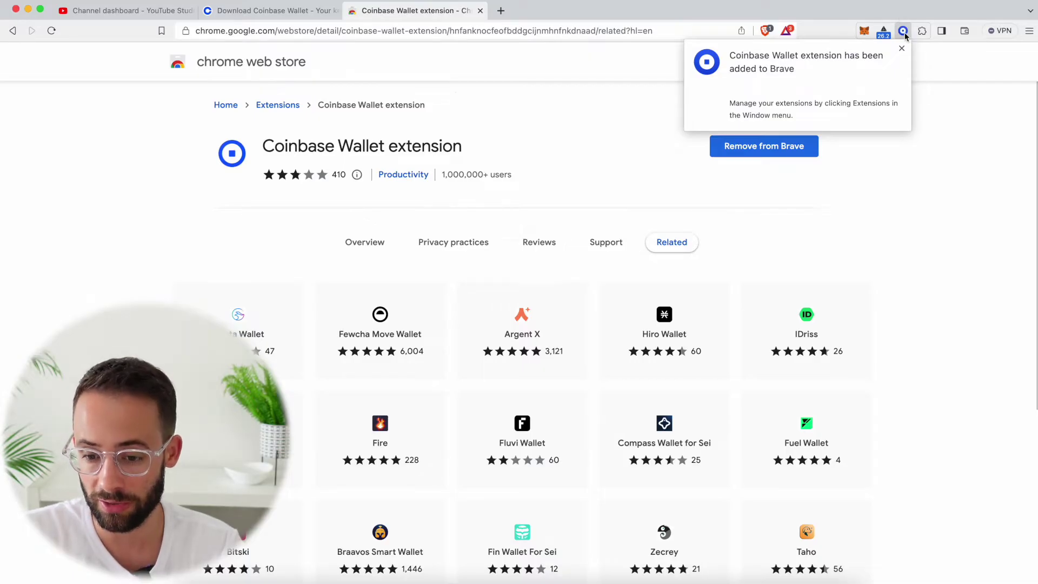
- Pin Coinbase Wallet to the Brave toolbar and bring up its welcome screen
{"action": "right_click", "coordinate": [903, 31]}
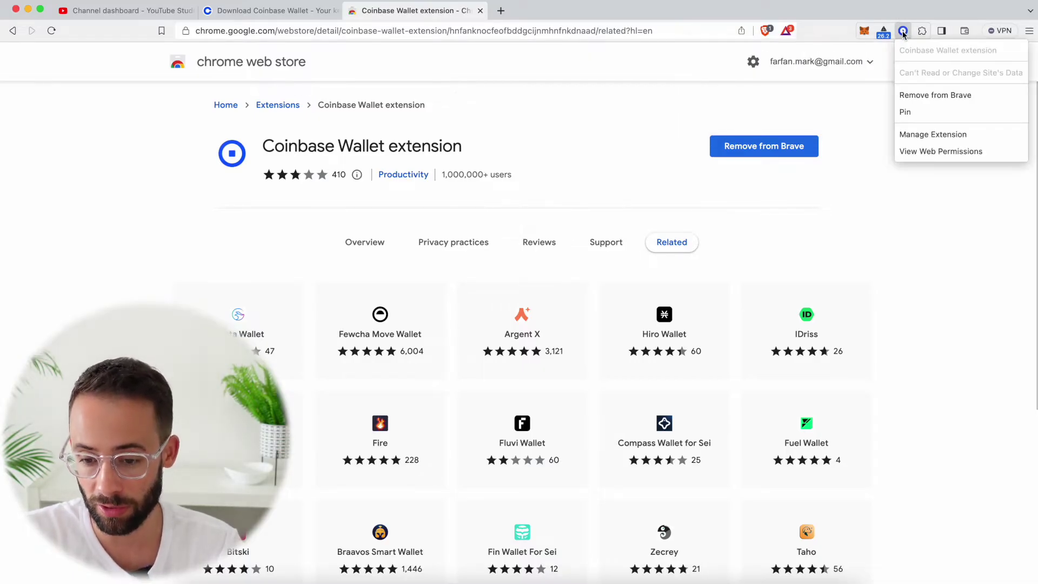
{"action": "left_click", "coordinate": [923, 112]}
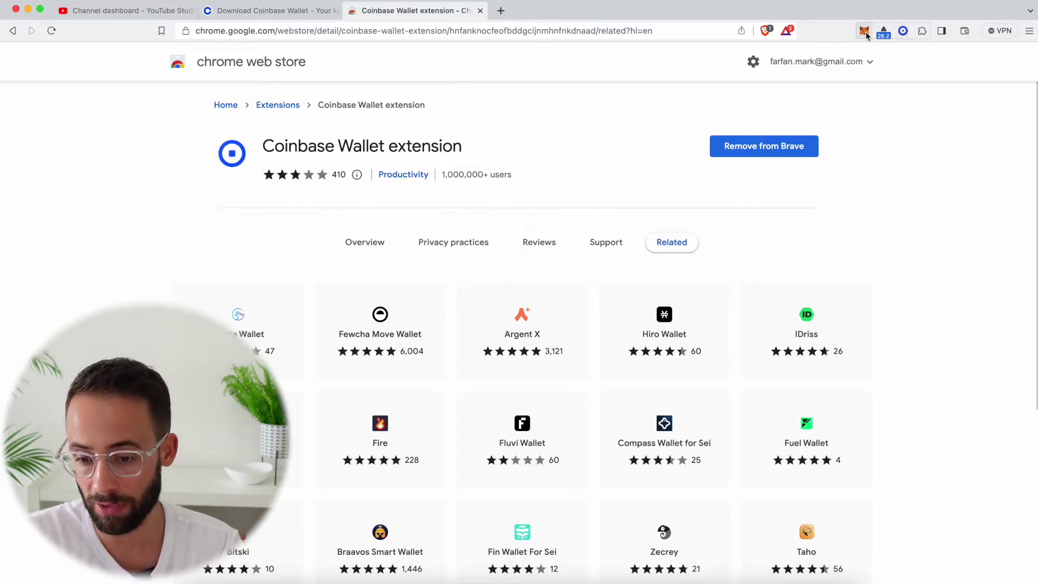
{"action": "left_click", "coordinate": [903, 31]}
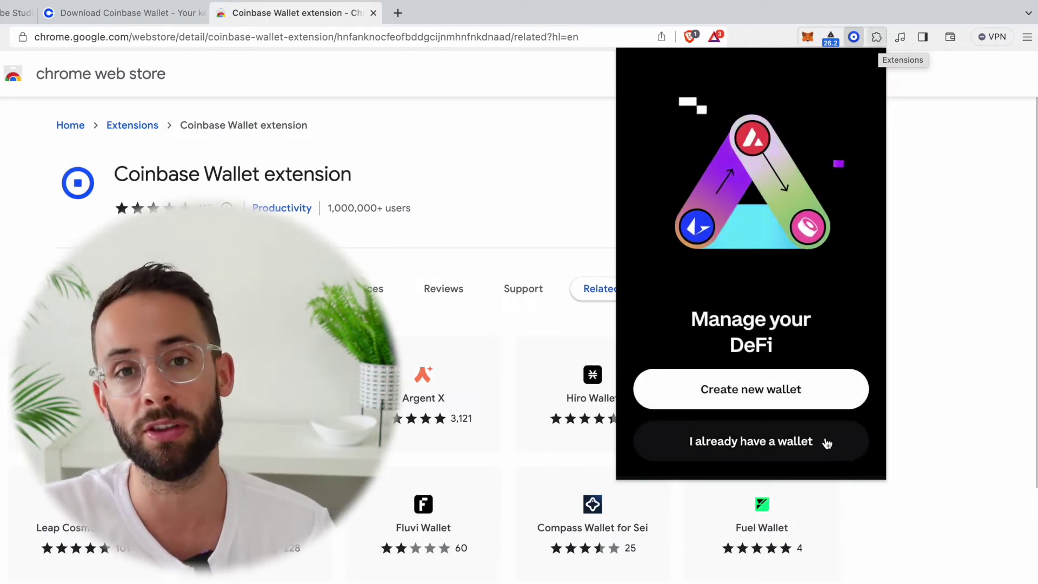
- Create a new wallet, then start claiming its free username
{"action": "left_click", "coordinate": [795, 387]}
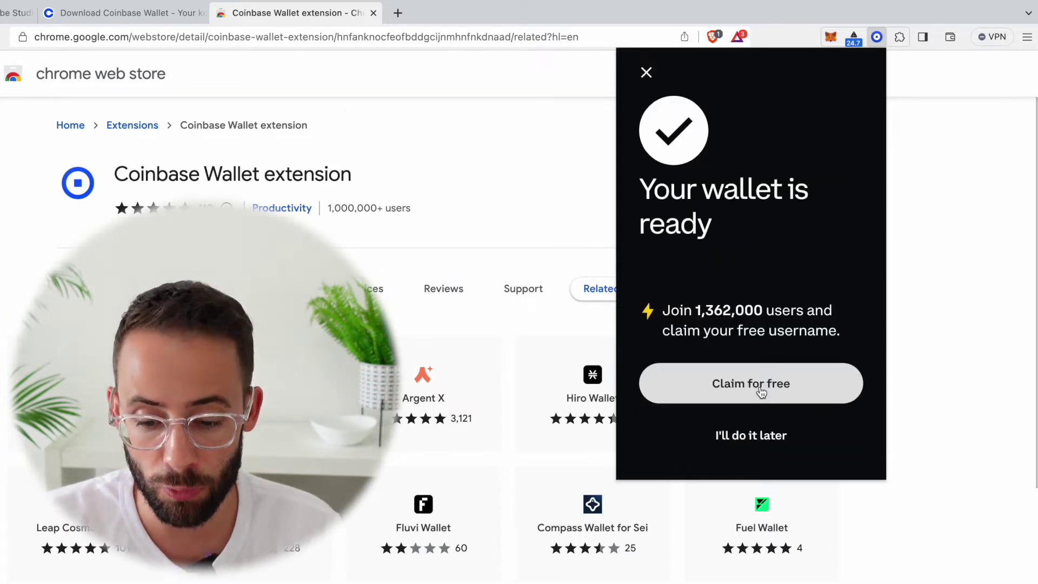
{"action": "left_click", "coordinate": [757, 388]}
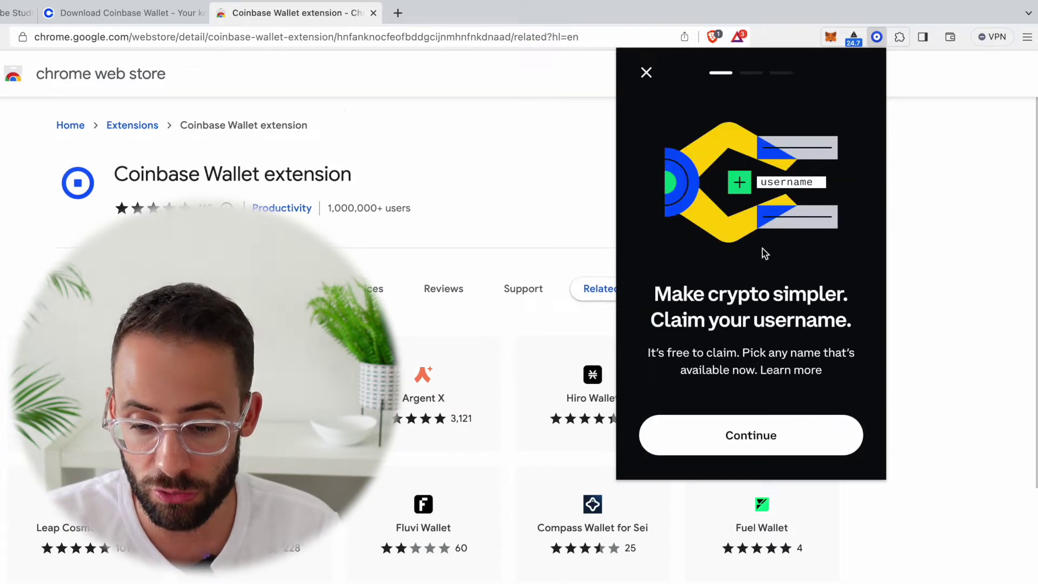
- Skip the username, opening the ENS 'Learn how' help, and land on the $0.00 home
{"action": "left_click", "coordinate": [755, 436]}
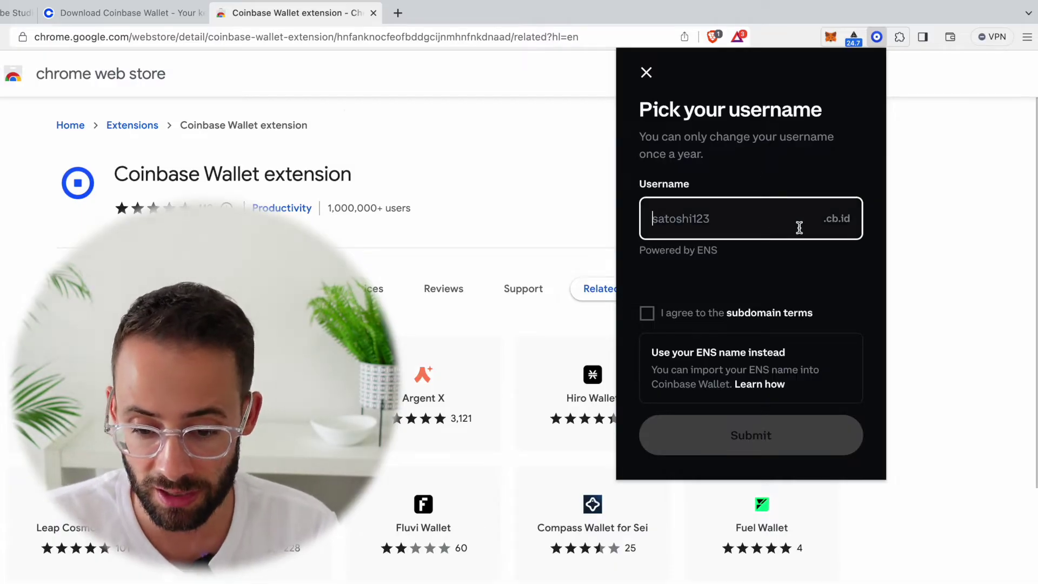
{"action": "left_click", "coordinate": [759, 384]}
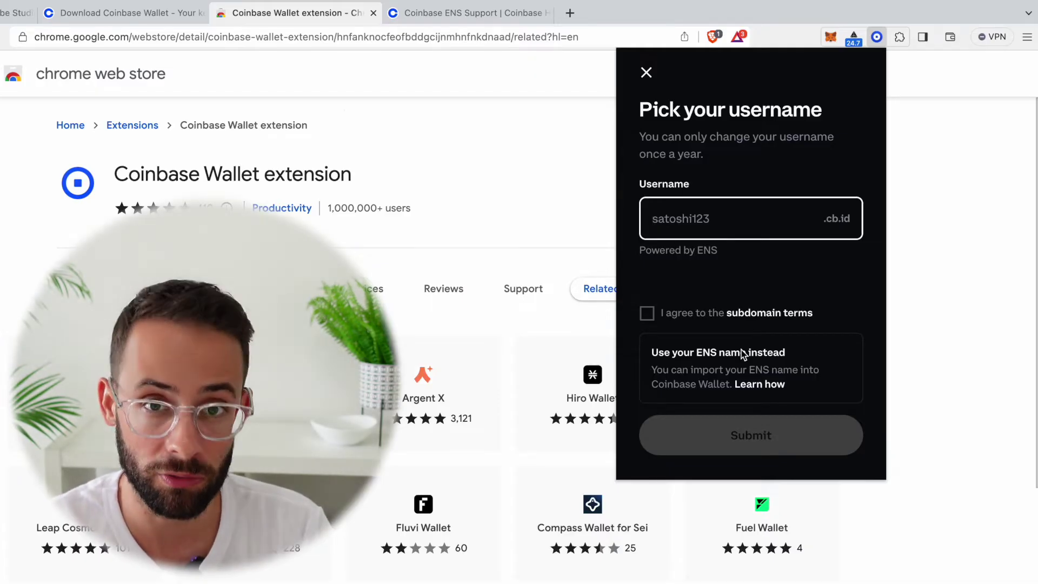
{"action": "left_click", "coordinate": [743, 354]}
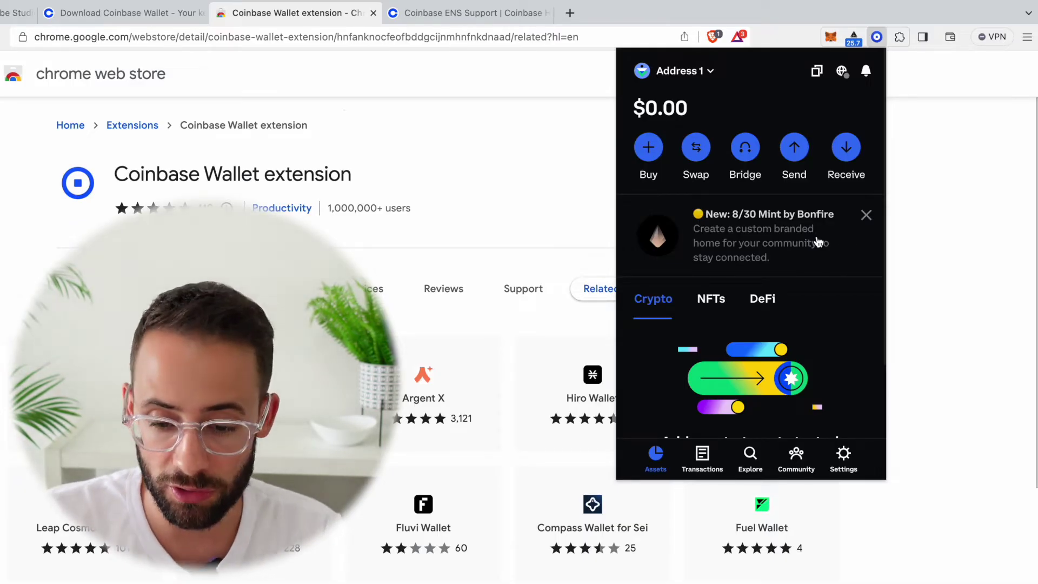
- Copy the wallet's Ethereum receive address via Buy, then bring up MetaMask holding 0.0468 ETH
{"action": "left_click", "coordinate": [647, 153]}
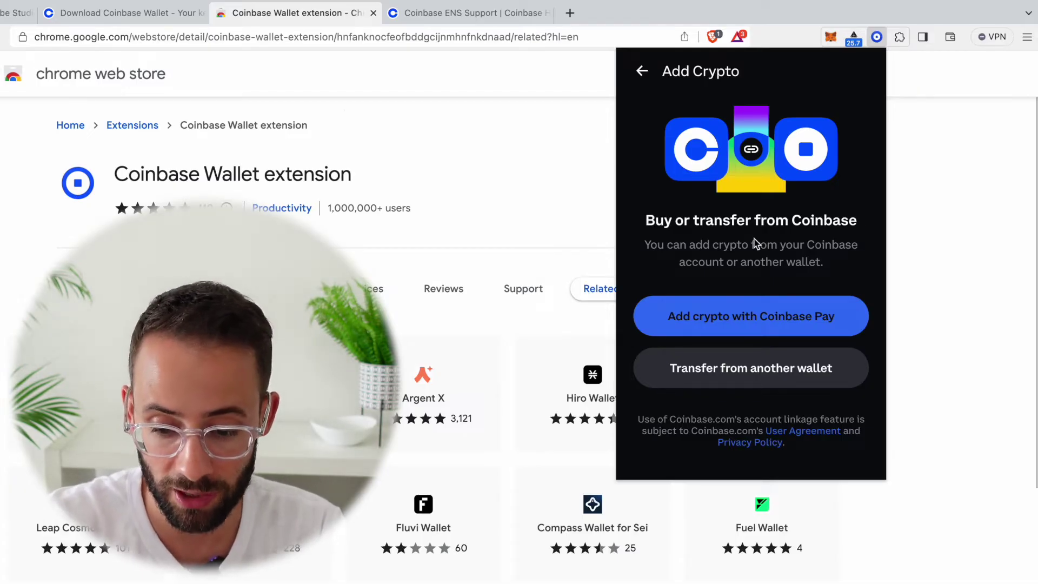
{"action": "left_click", "coordinate": [799, 383]}
{"action": "scroll", "coordinate": [777, 266], "scroll_direction": "down", "scroll_amount": 5}
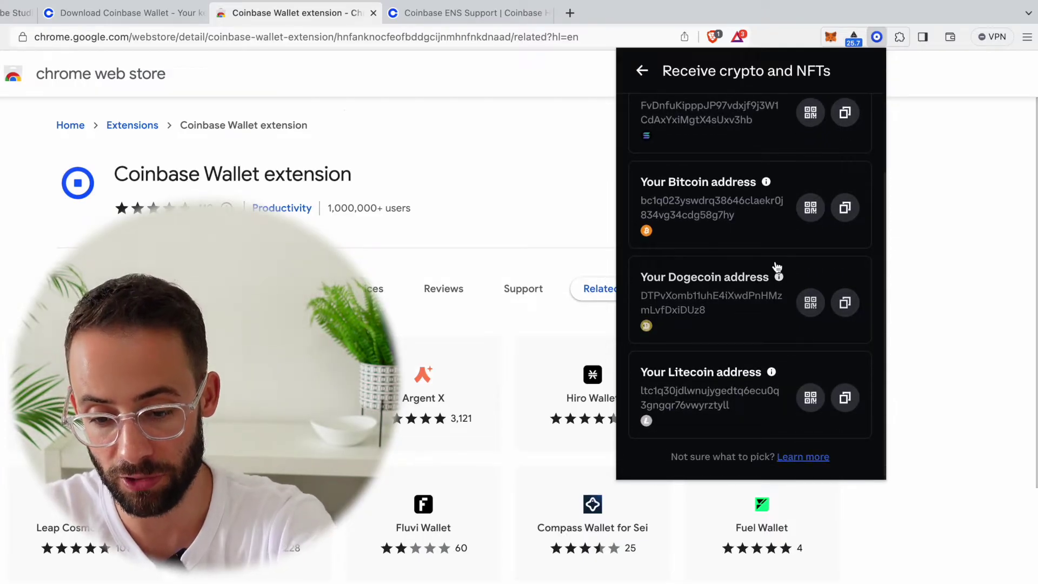
{"action": "scroll", "coordinate": [777, 266], "scroll_direction": "up", "scroll_amount": 4}
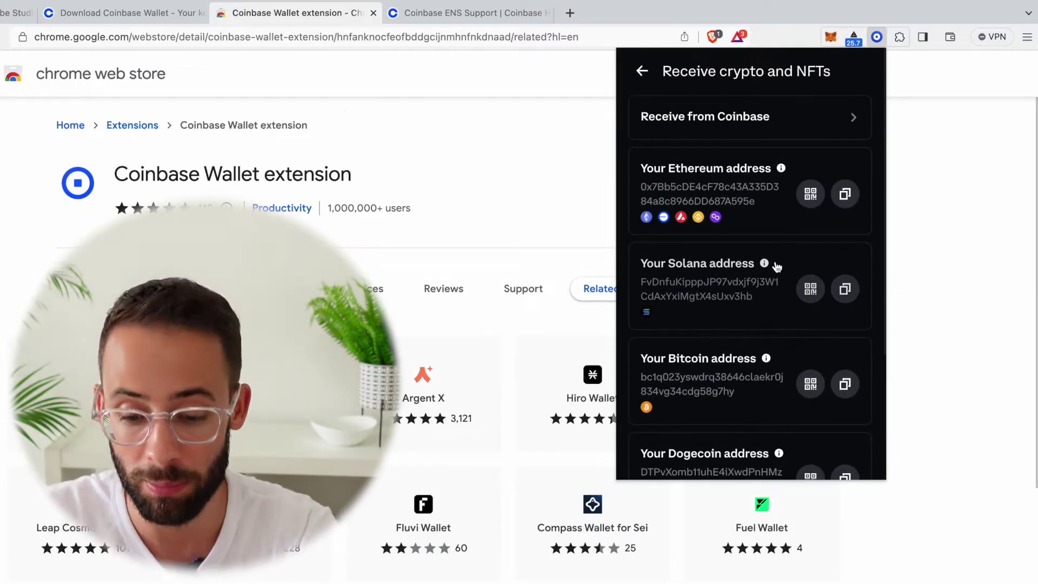
{"action": "scroll", "coordinate": [755, 270], "scroll_direction": "down", "scroll_amount": 2}
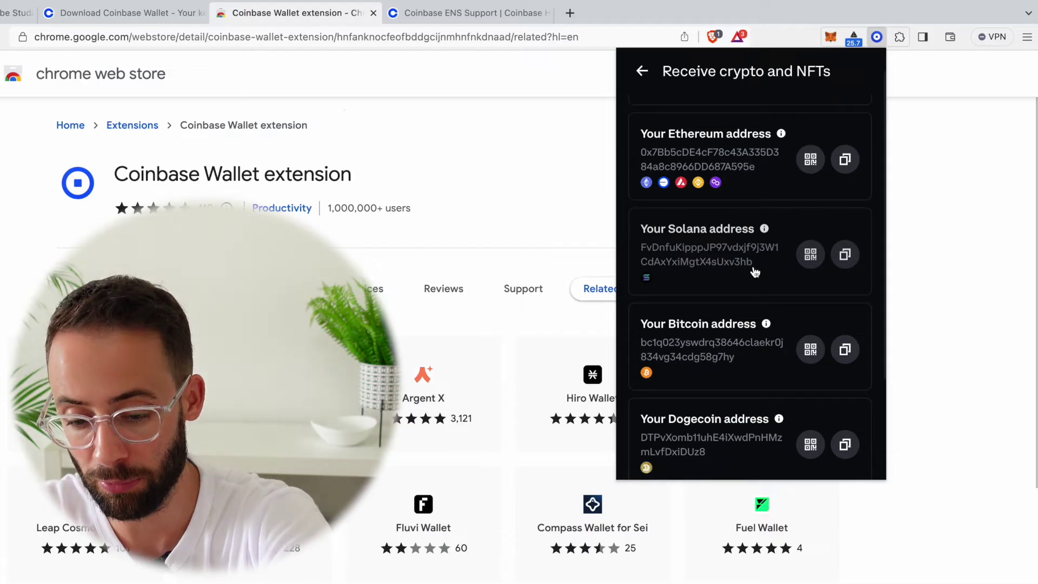
{"action": "scroll", "coordinate": [755, 270], "scroll_direction": "down", "scroll_amount": 3}
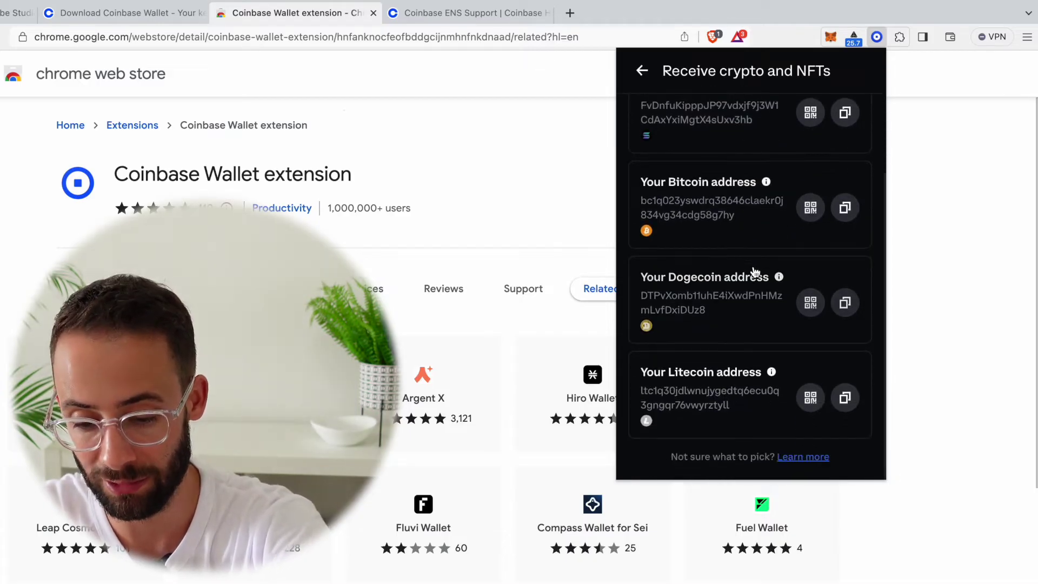
{"action": "scroll", "coordinate": [755, 271], "scroll_direction": "up", "scroll_amount": 3}
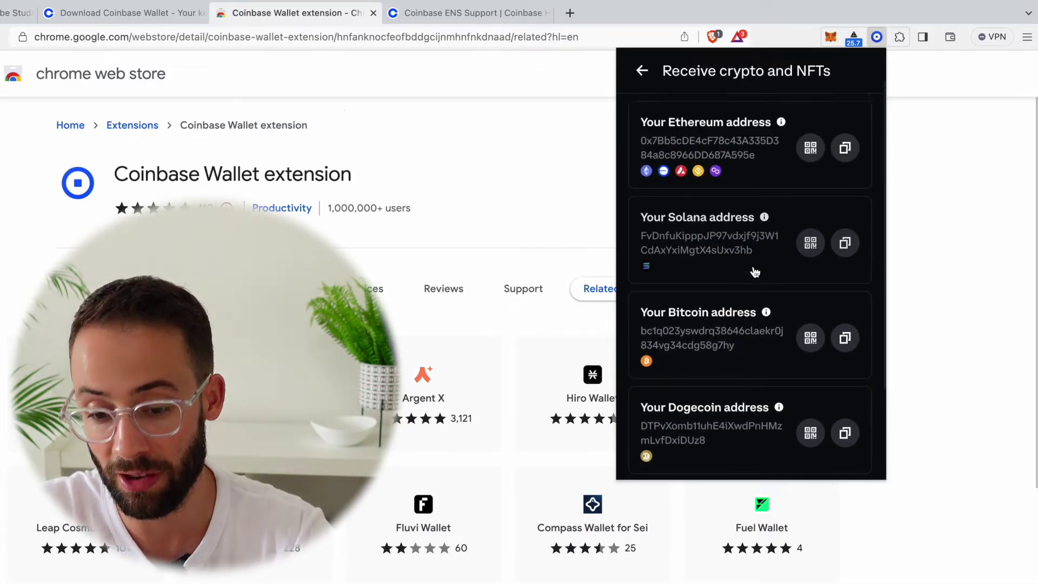
{"action": "scroll", "coordinate": [755, 270], "scroll_direction": "up", "scroll_amount": 1}
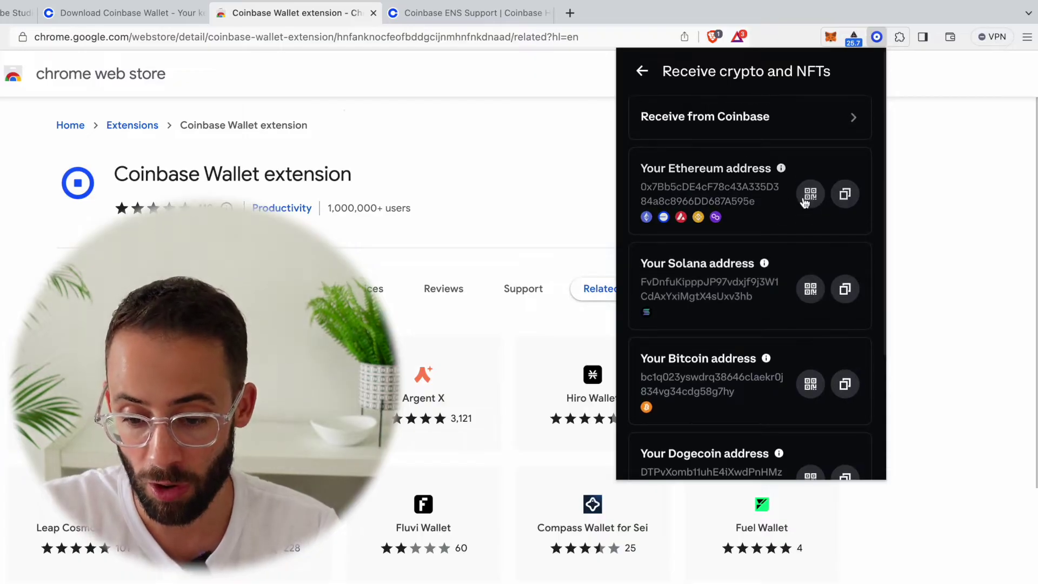
{"action": "left_click", "coordinate": [845, 196]}
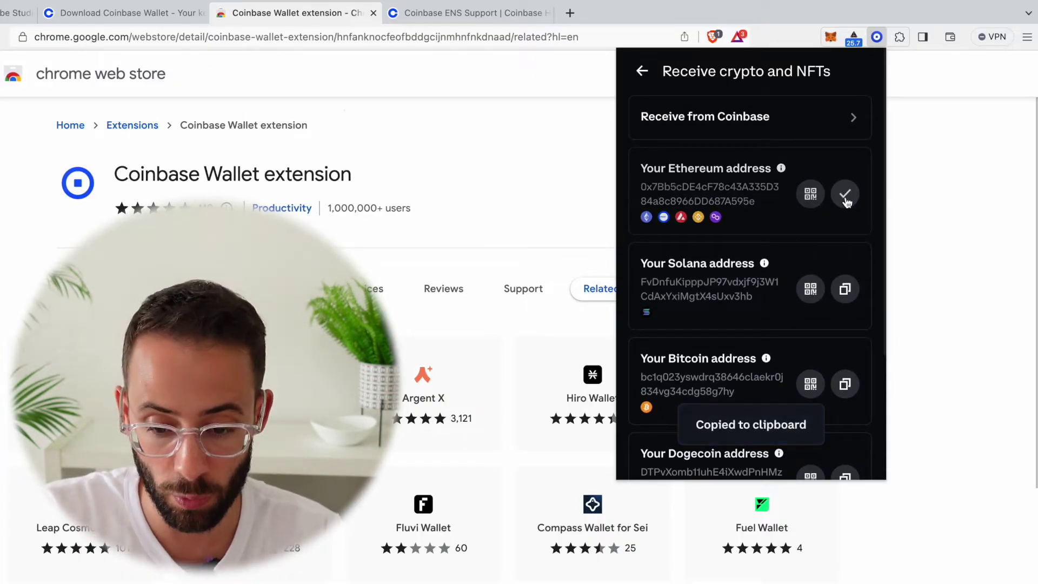
{"action": "left_click", "coordinate": [831, 36]}
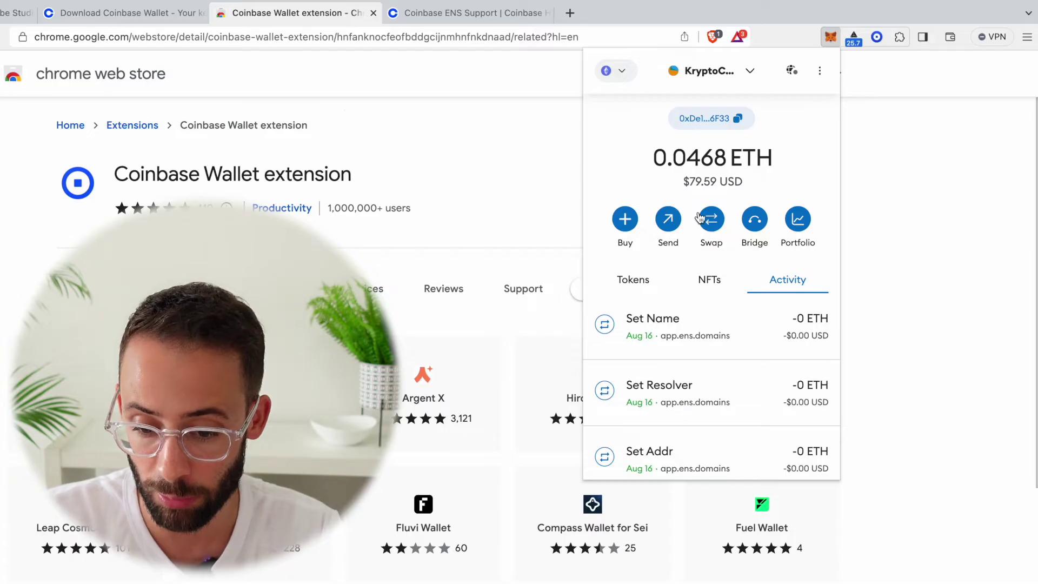
- Address a MetaMask send to the pasted Coinbase Wallet address for 0.01 ETH
{"action": "left_click", "coordinate": [668, 219]}
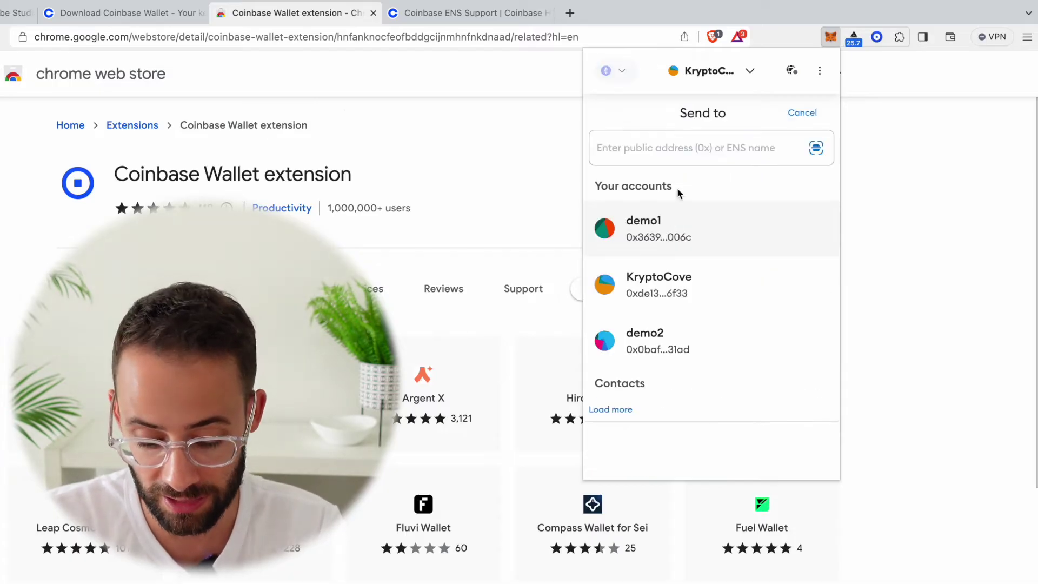
{"action": "key", "text": "super+v"}
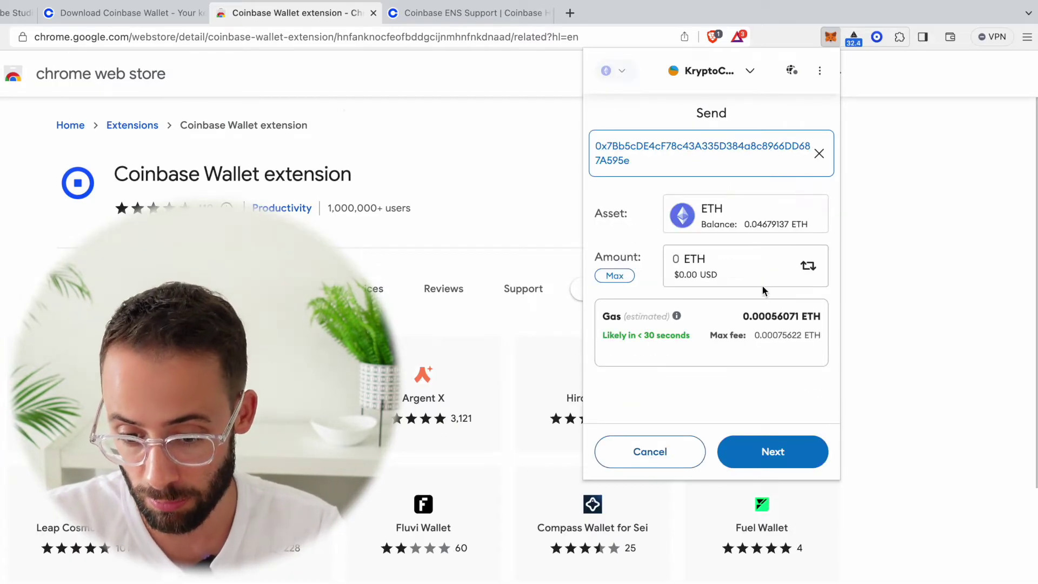
{"action": "left_click", "coordinate": [702, 264]}
{"action": "type", "text": "0.01"}
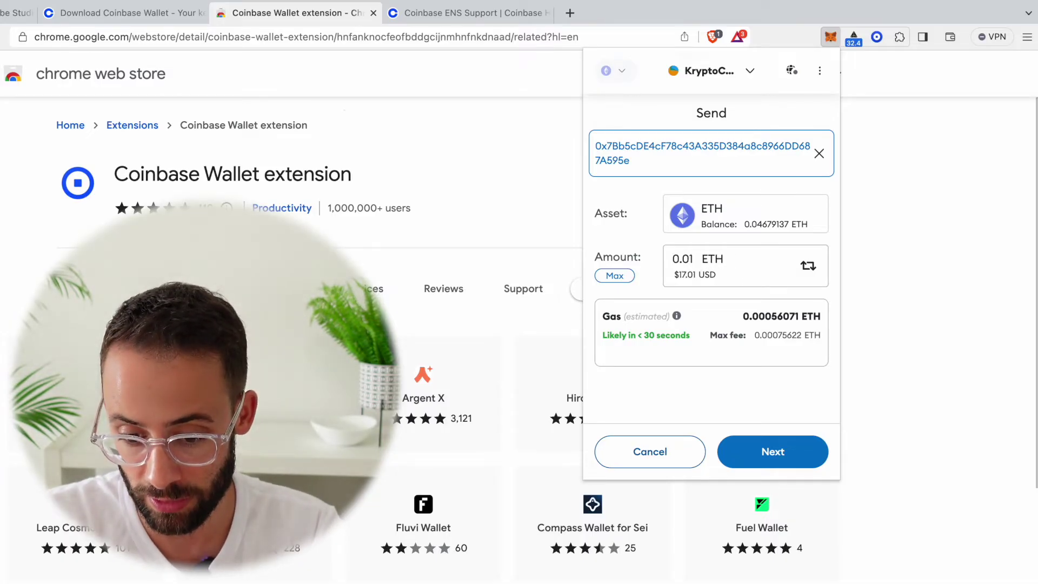
{"action": "left_click", "coordinate": [772, 452]}
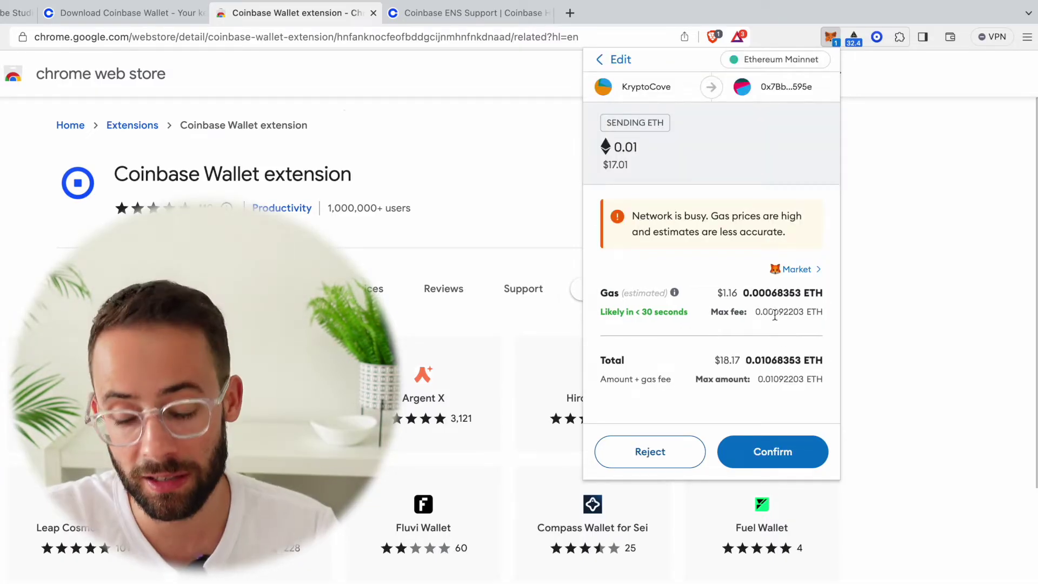
- Lower the gas fee to Low and confirm the 0.01 ETH transfer
{"action": "left_click", "coordinate": [806, 277]}
{"action": "left_click", "coordinate": [660, 188]}
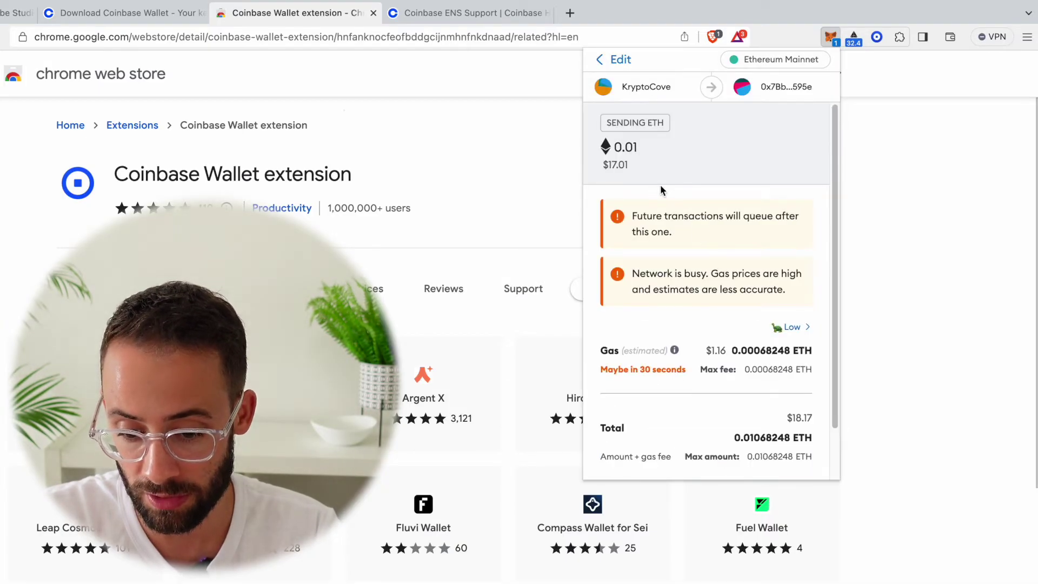
{"action": "scroll", "coordinate": [761, 354], "scroll_direction": "down", "scroll_amount": 2}
{"action": "left_click", "coordinate": [798, 295]}
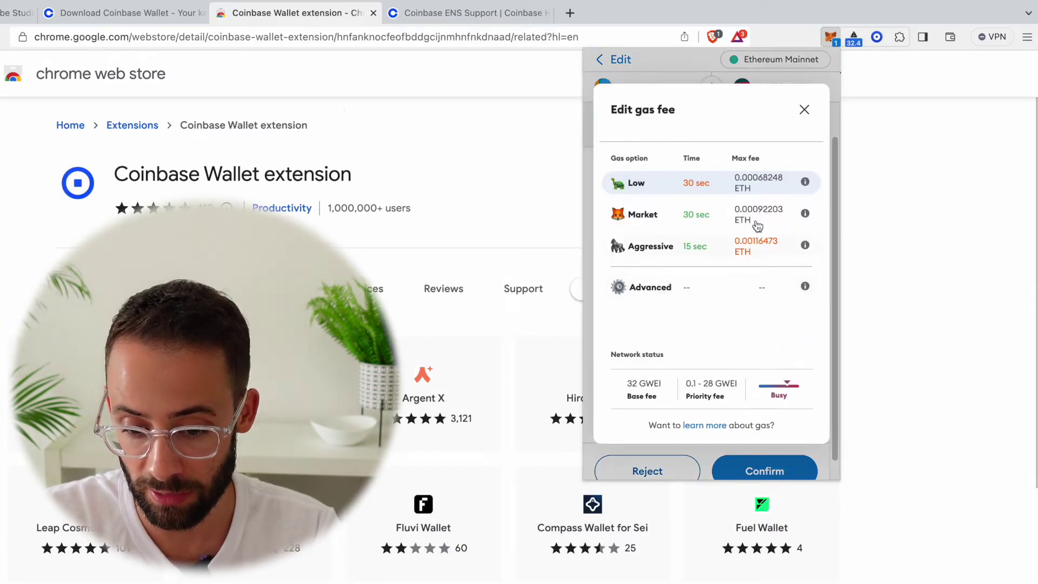
{"action": "left_click", "coordinate": [637, 187]}
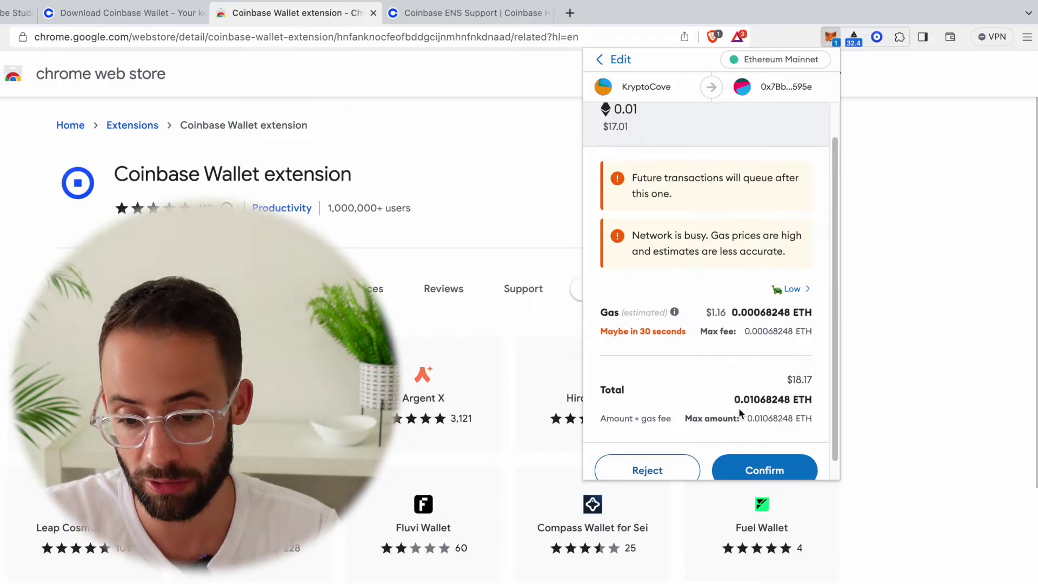
{"action": "scroll", "coordinate": [739, 409], "scroll_direction": "down", "scroll_amount": 1}
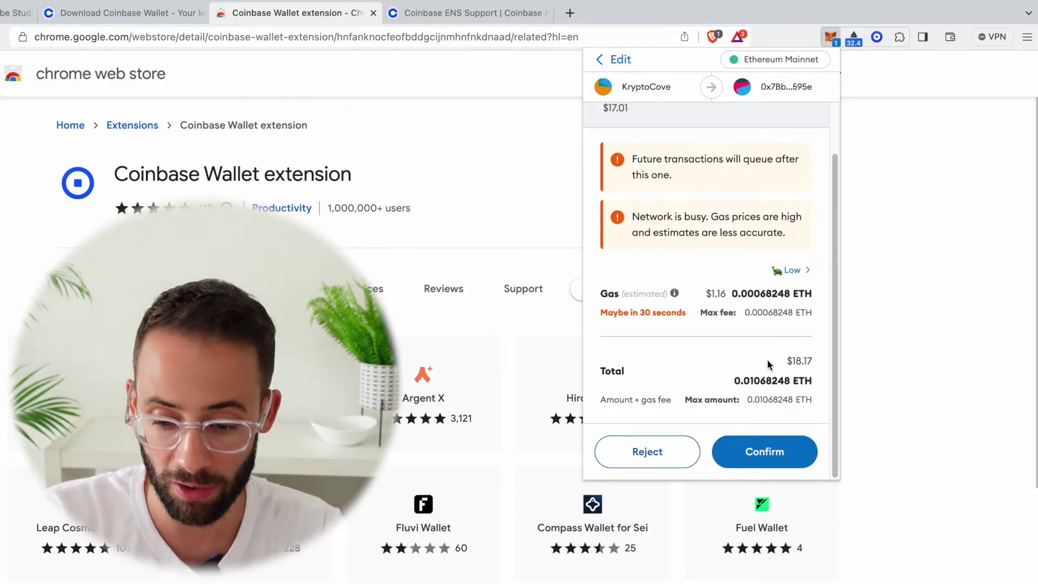
{"action": "left_click", "coordinate": [771, 452]}
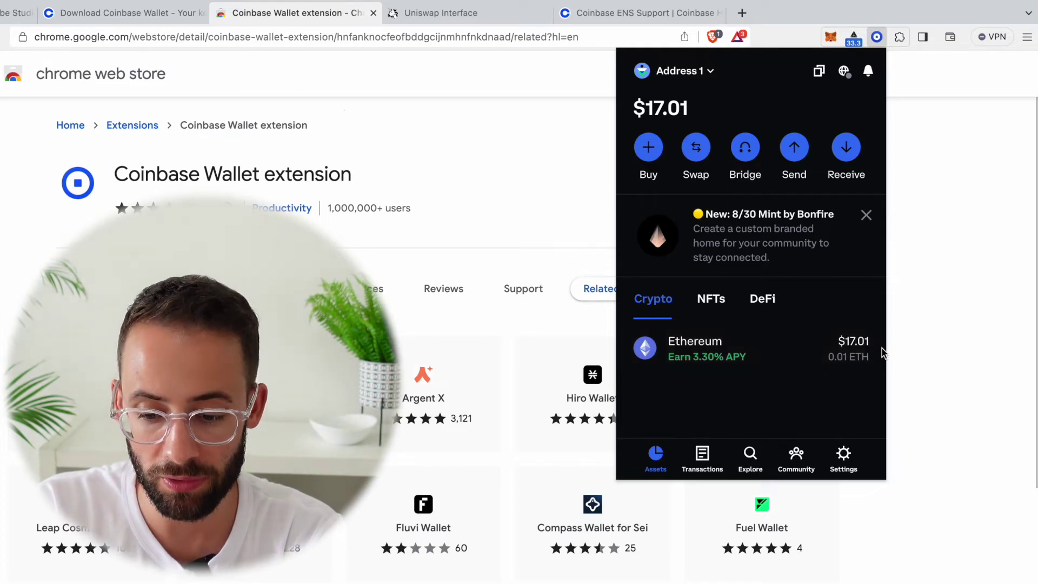
{"action": "left_click", "coordinate": [779, 354]}
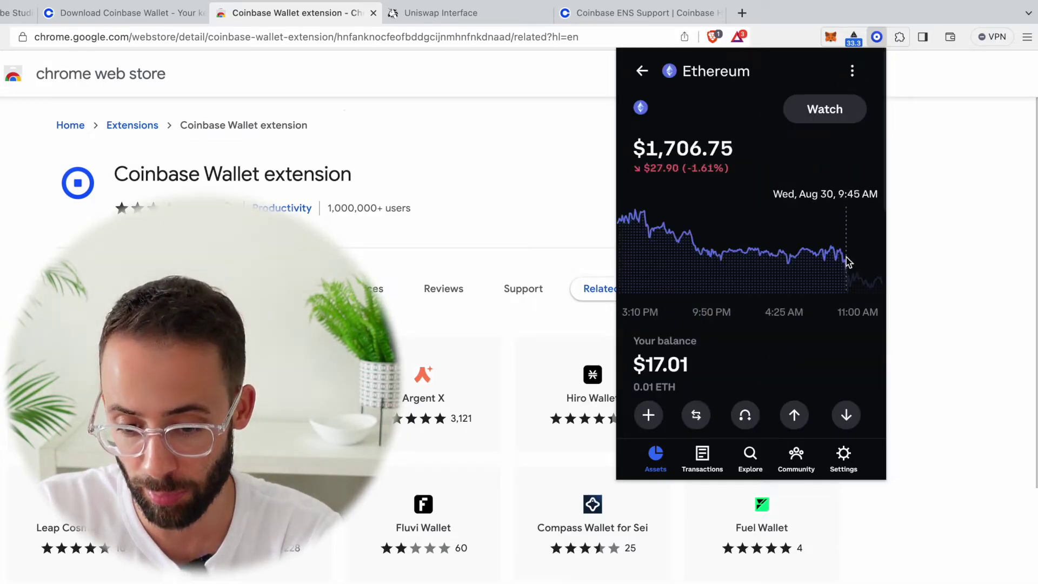
{"action": "scroll", "coordinate": [746, 342], "scroll_direction": "down", "scroll_amount": 1}
{"action": "scroll", "coordinate": [733, 340], "scroll_direction": "down", "scroll_amount": 1}
{"action": "scroll", "coordinate": [780, 275], "scroll_direction": "down", "scroll_amount": 2}
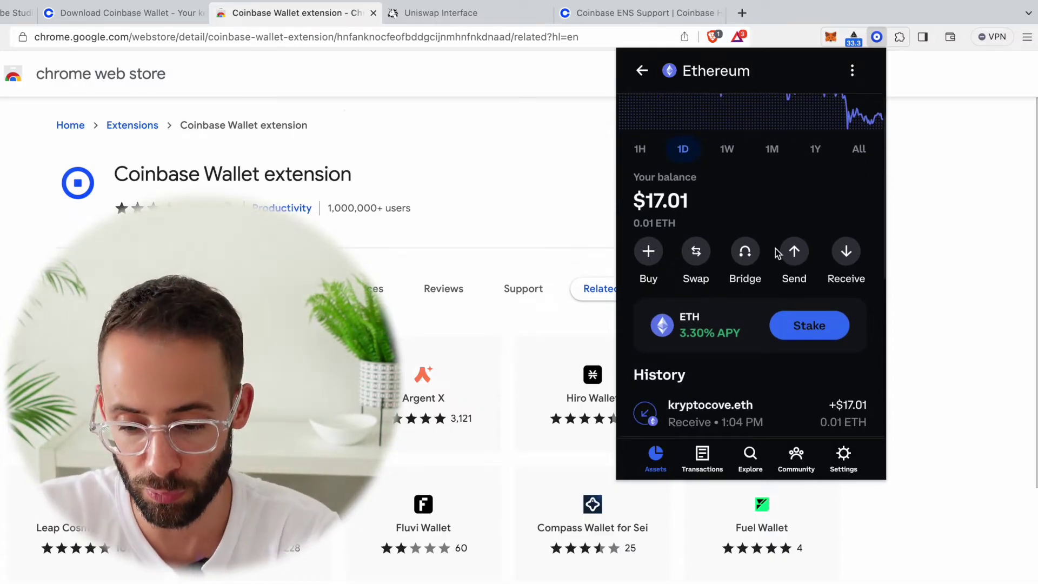
{"action": "scroll", "coordinate": [799, 233], "scroll_direction": "up", "scroll_amount": 3}
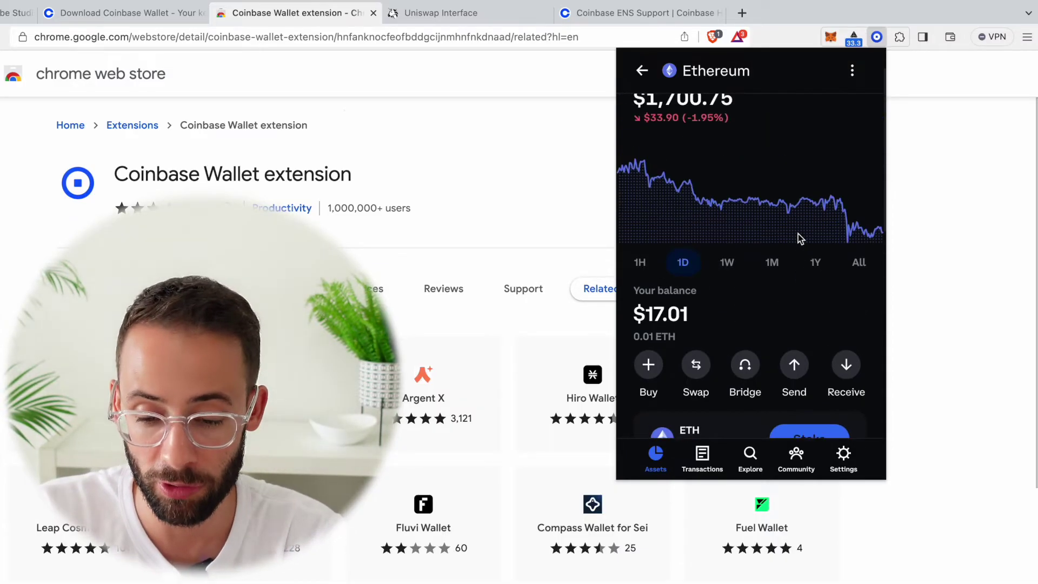
{"action": "scroll", "coordinate": [802, 236], "scroll_direction": "down", "scroll_amount": 3}
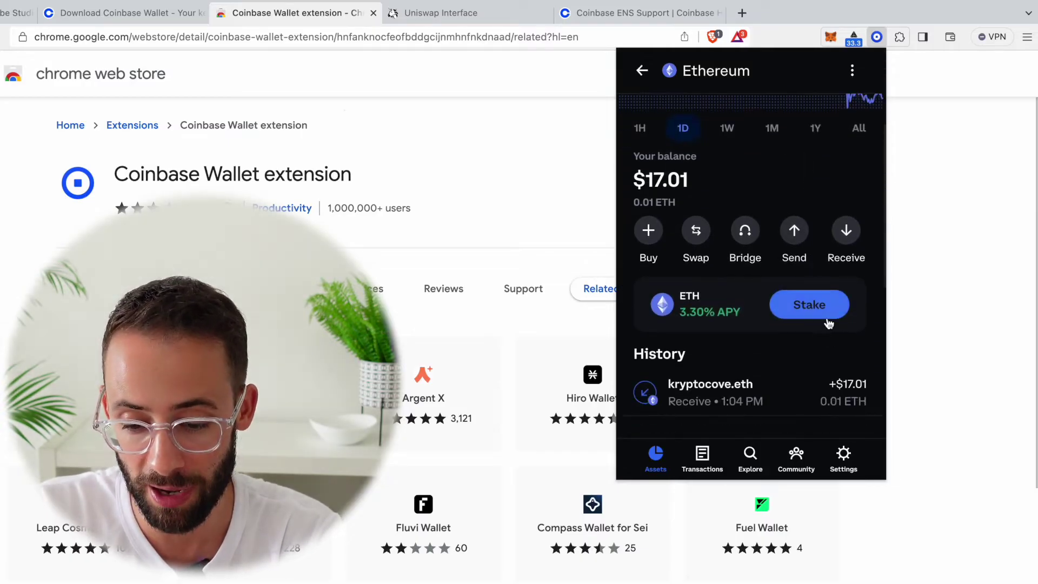
{"action": "left_click", "coordinate": [819, 314]}
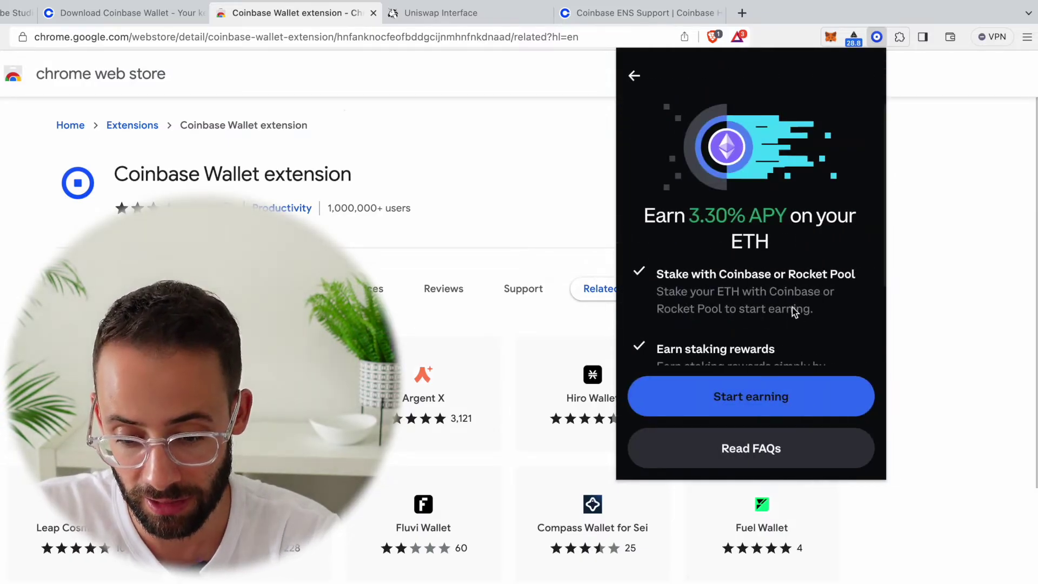
{"action": "scroll", "coordinate": [791, 309], "scroll_direction": "down", "scroll_amount": 3}
{"action": "scroll", "coordinate": [788, 309], "scroll_direction": "up", "scroll_amount": 3}
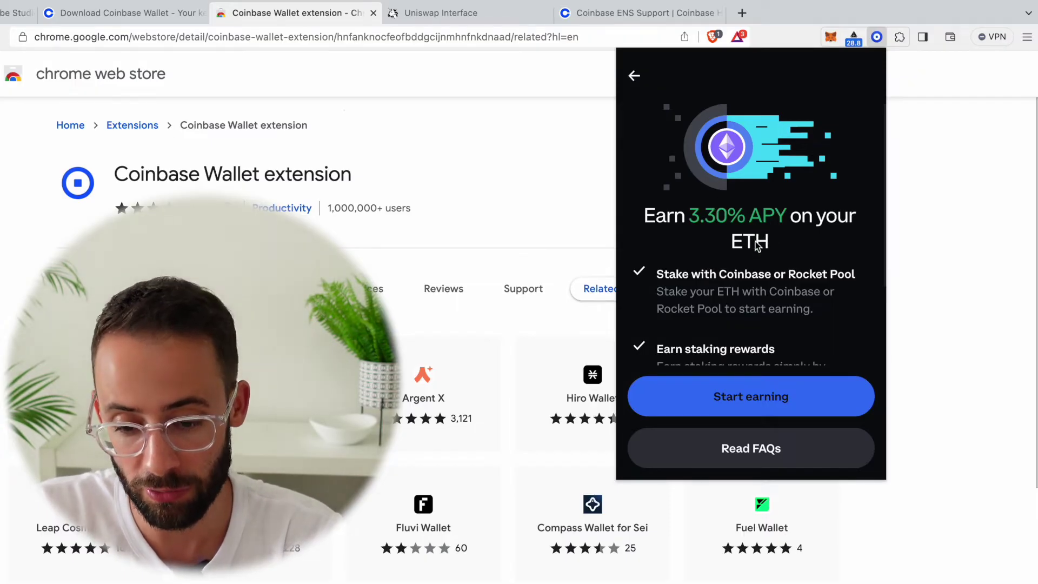
{"action": "scroll", "coordinate": [757, 249], "scroll_direction": "down", "scroll_amount": 2}
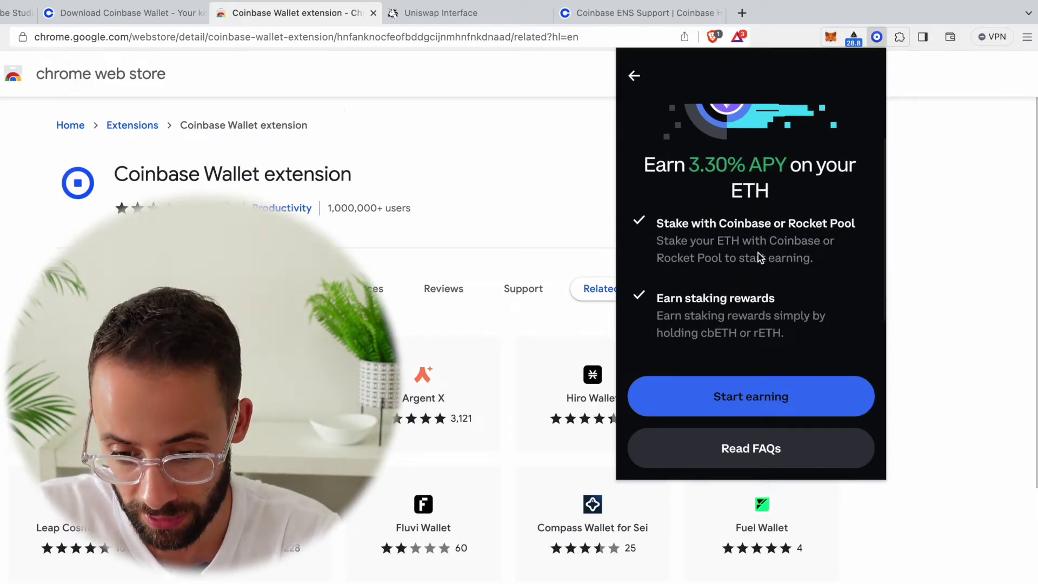
{"action": "scroll", "coordinate": [758, 257], "scroll_direction": "up", "scroll_amount": 2}
{"action": "scroll", "coordinate": [759, 260], "scroll_direction": "down", "scroll_amount": 4}
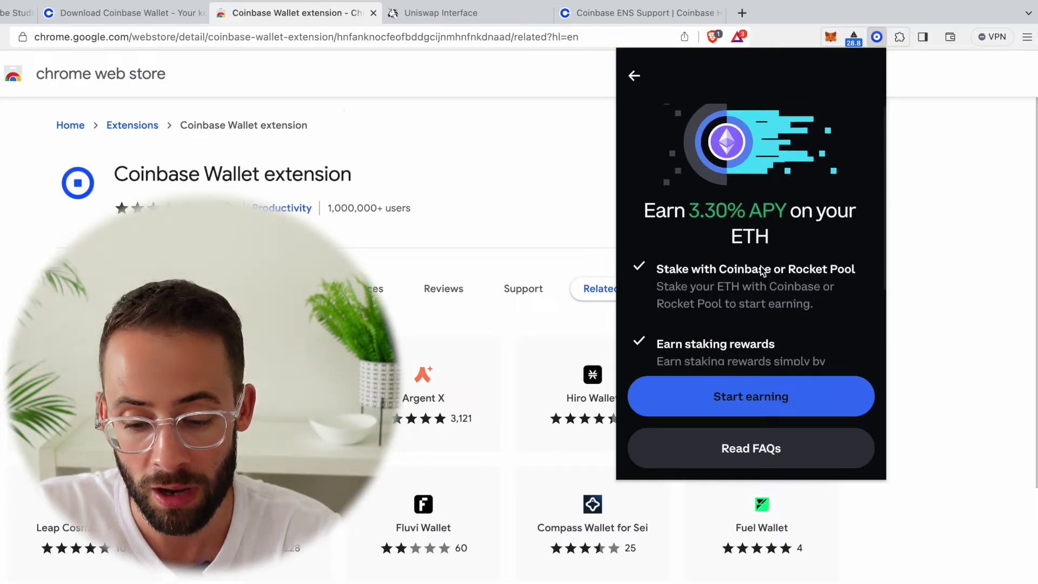
{"action": "left_click", "coordinate": [632, 78]}
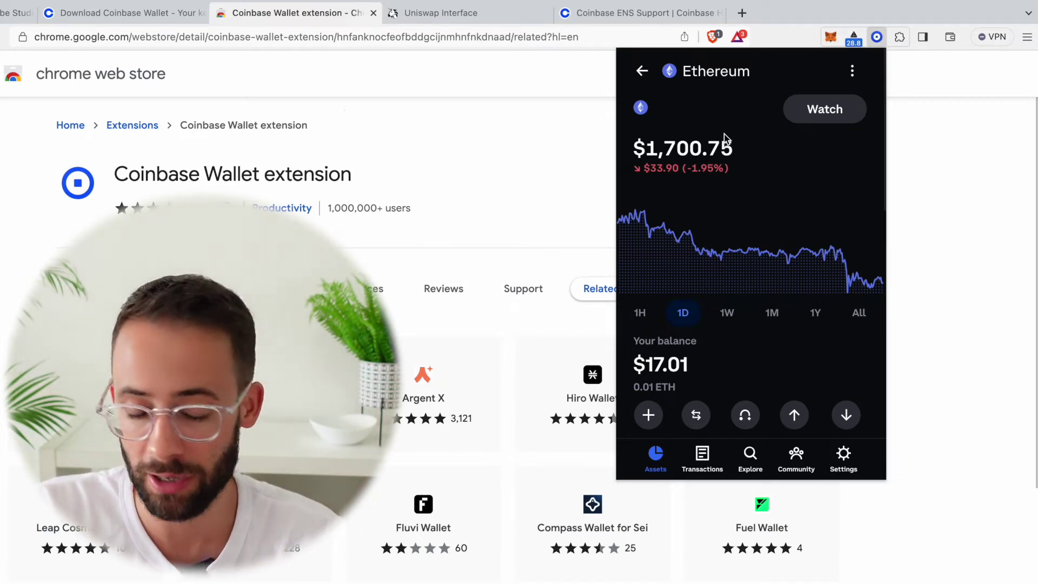
{"action": "key", "text": "Escape"}
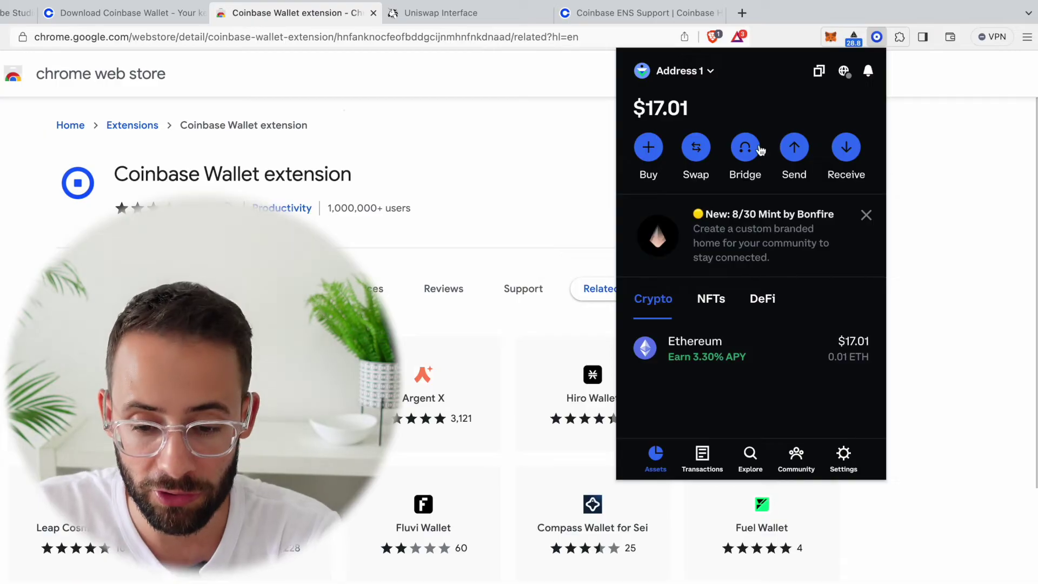
{"action": "left_click", "coordinate": [701, 151]}
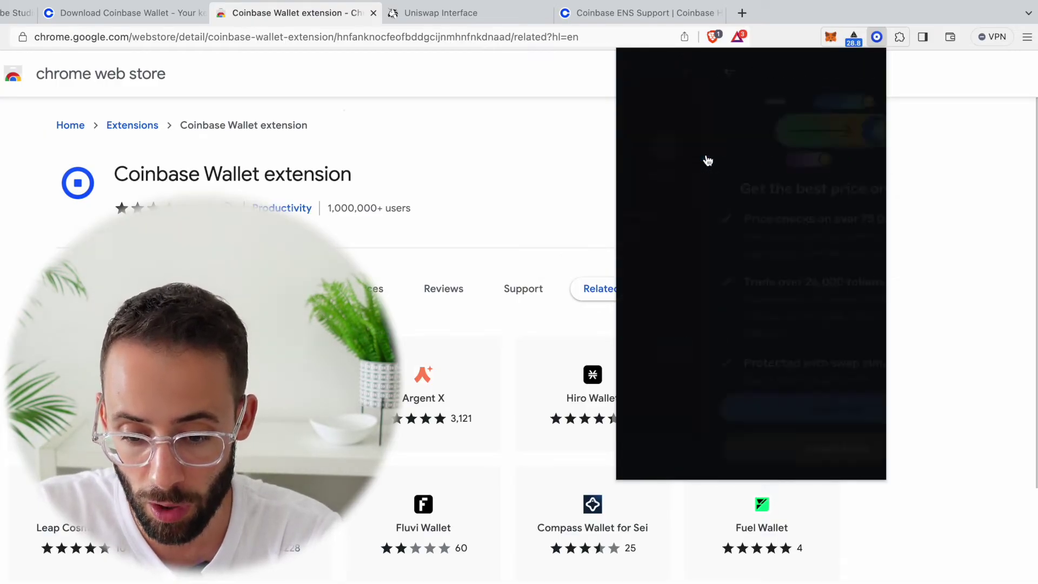
{"action": "left_click", "coordinate": [751, 407]}
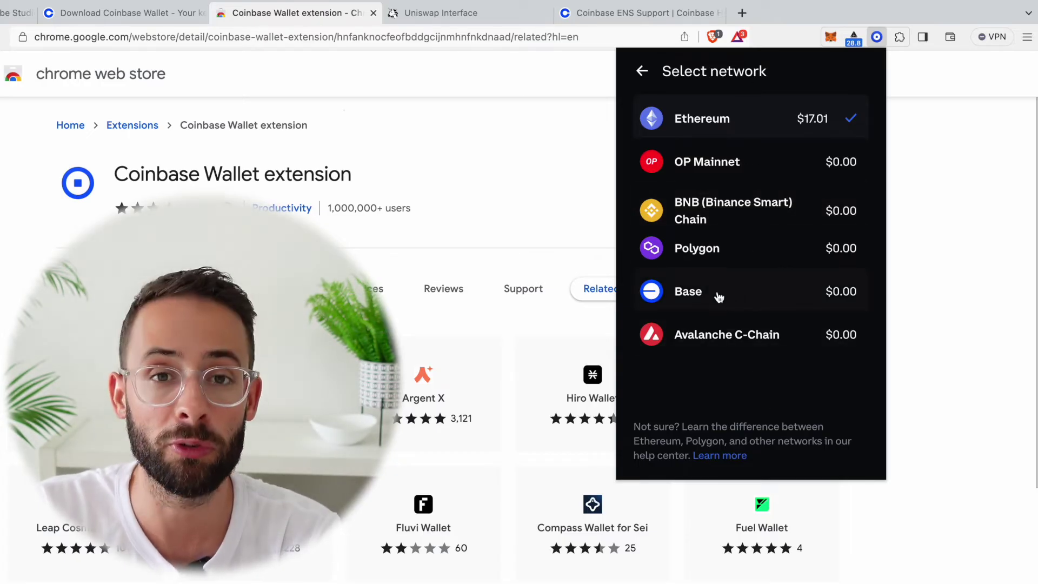
{"action": "left_click", "coordinate": [701, 296]}
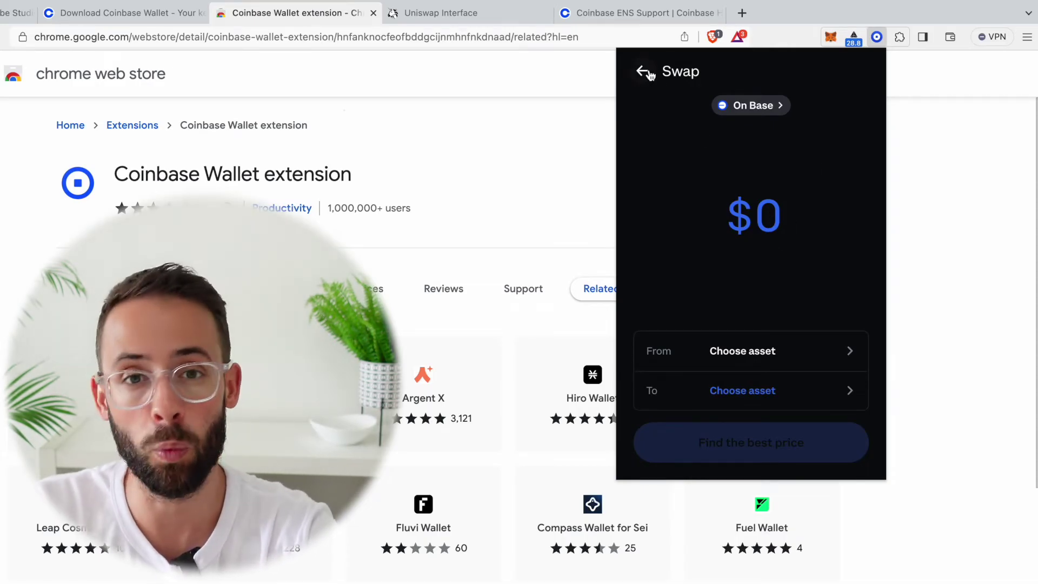
{"action": "left_click", "coordinate": [643, 72]}
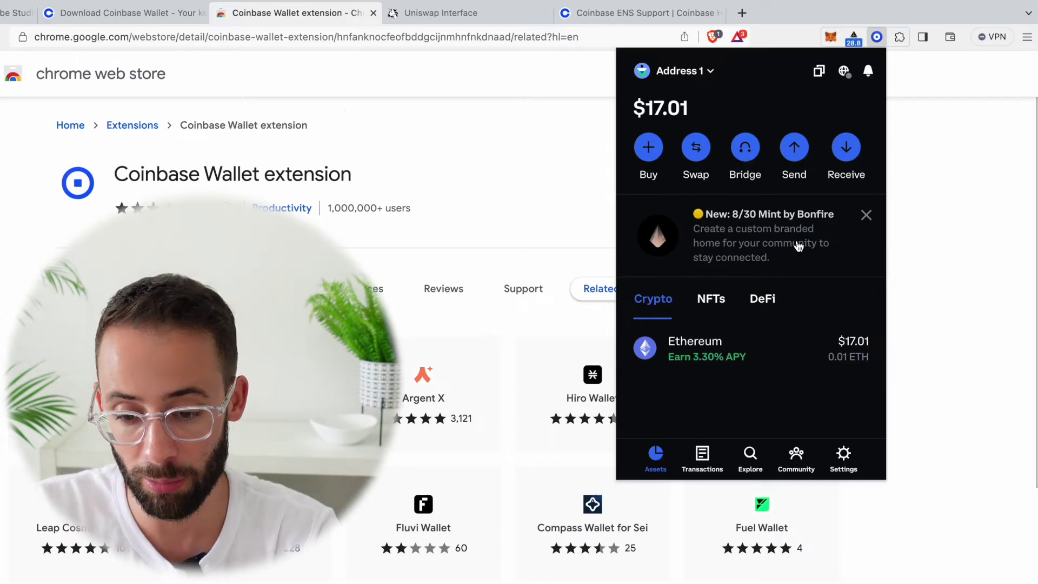
{"action": "left_click", "coordinate": [752, 157]}
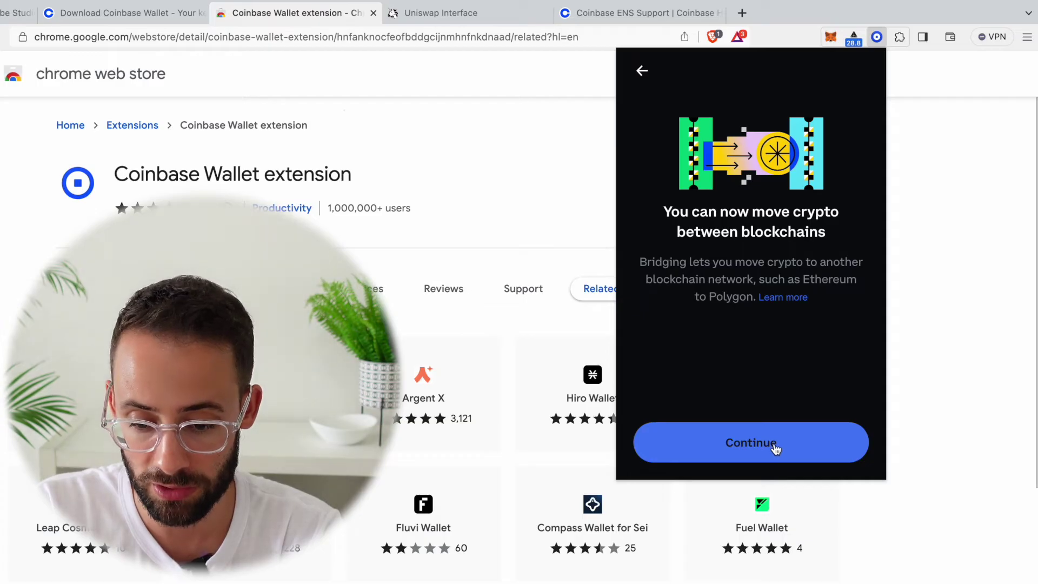
{"action": "left_click", "coordinate": [775, 448]}
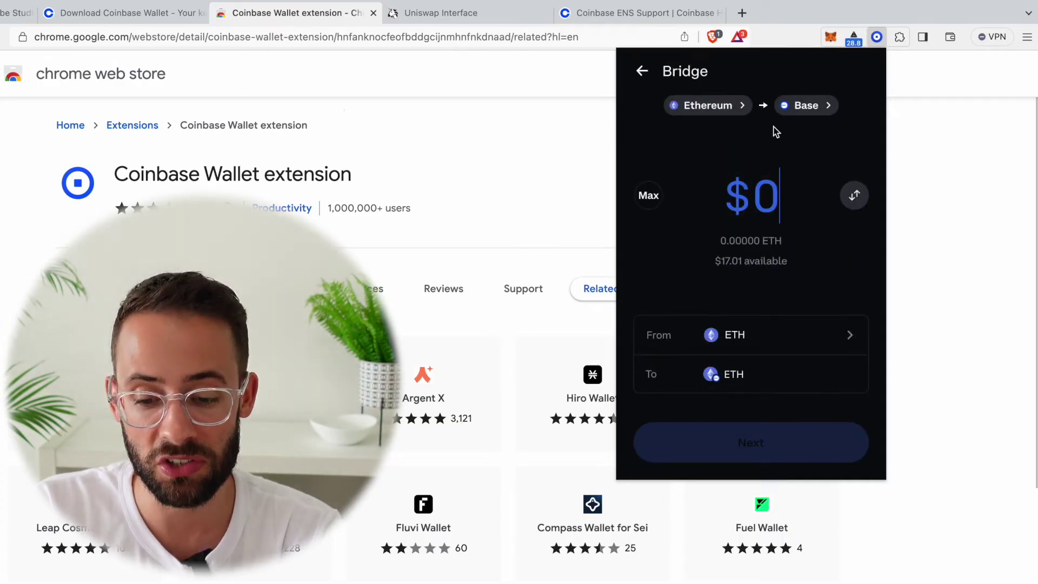
{"action": "left_click", "coordinate": [730, 105]}
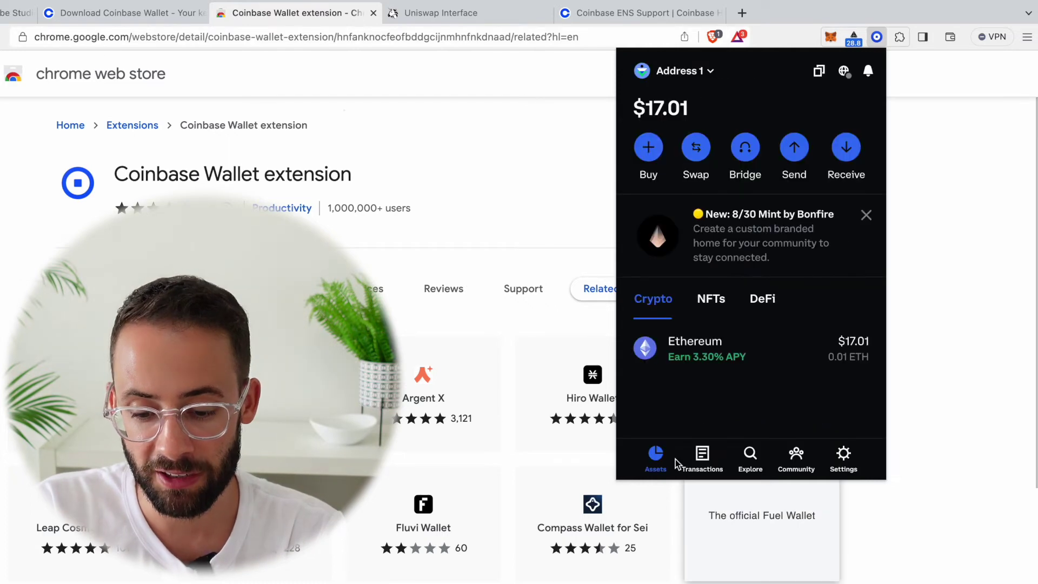
- Check the $17.01 deposit in Transactions, browse the Explore feed, then open Community
{"action": "left_click", "coordinate": [711, 459]}
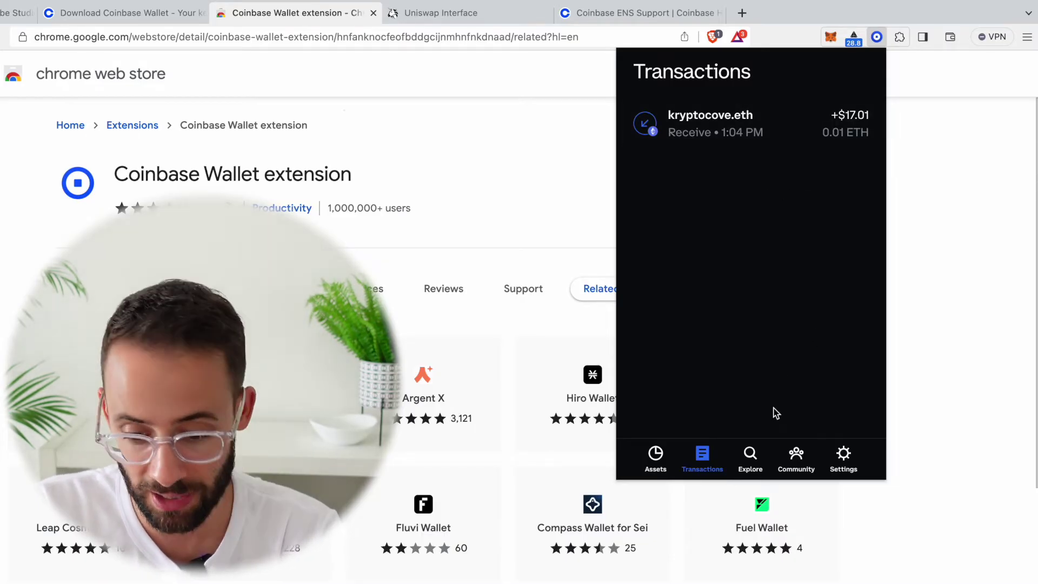
{"action": "left_click", "coordinate": [750, 457]}
{"action": "scroll", "coordinate": [777, 298], "scroll_direction": "down", "scroll_amount": 4}
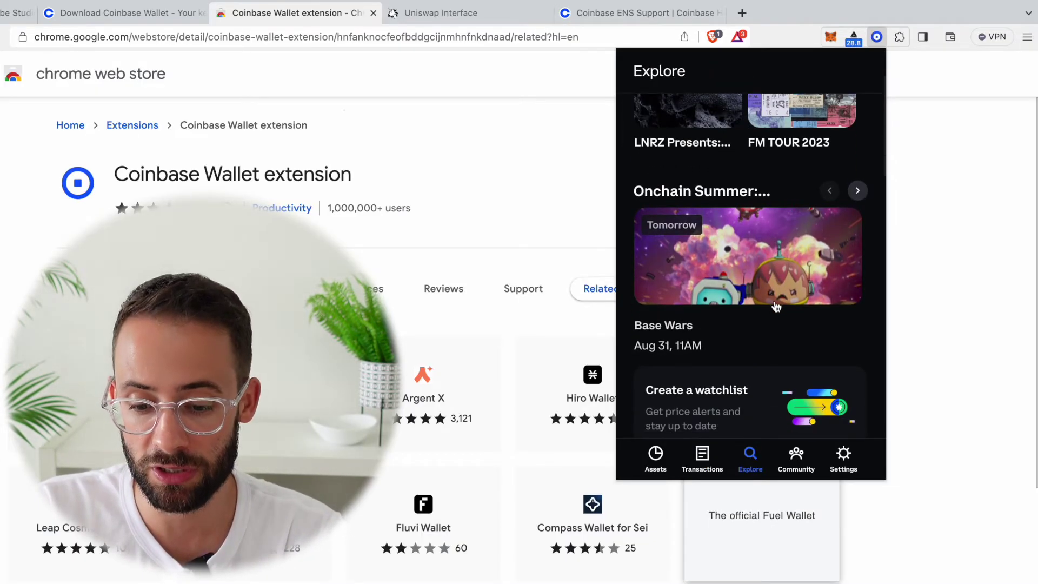
{"action": "scroll", "coordinate": [753, 328], "scroll_direction": "down", "scroll_amount": 6}
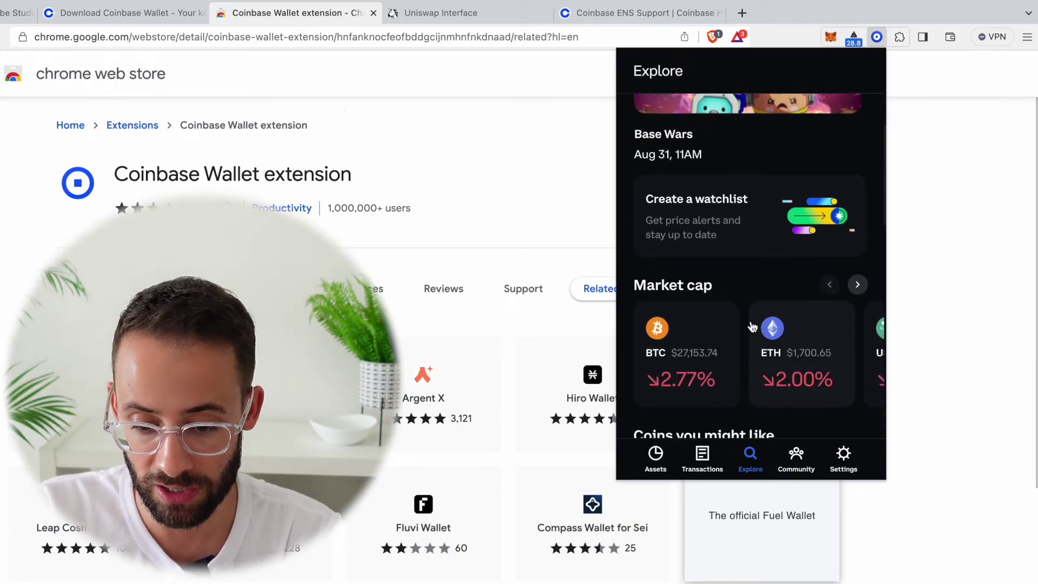
{"action": "scroll", "coordinate": [753, 326], "scroll_direction": "down", "scroll_amount": 2}
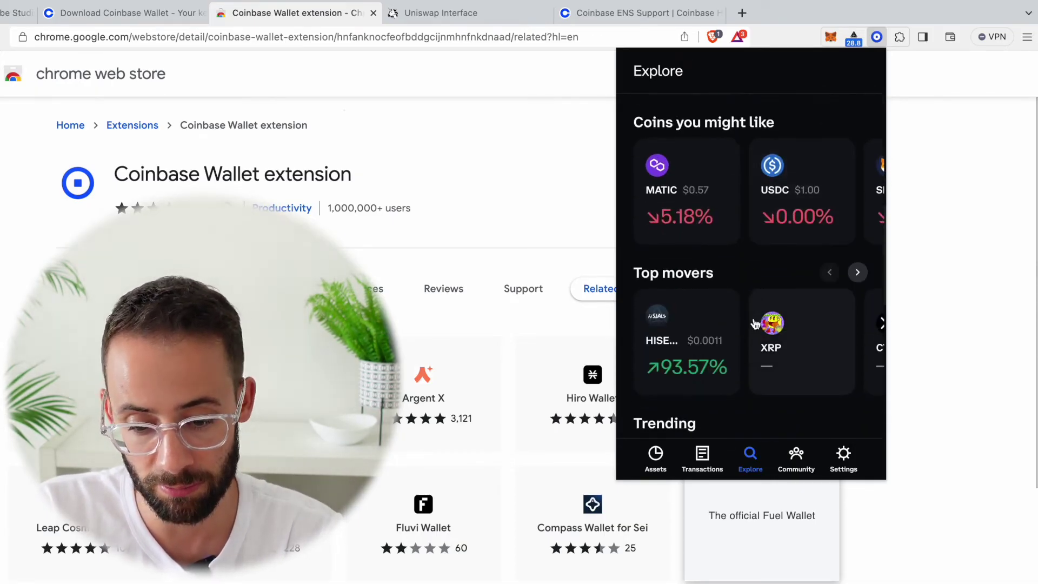
{"action": "scroll", "coordinate": [757, 322], "scroll_direction": "up", "scroll_amount": 8}
{"action": "scroll", "coordinate": [764, 312], "scroll_direction": "up", "scroll_amount": 3}
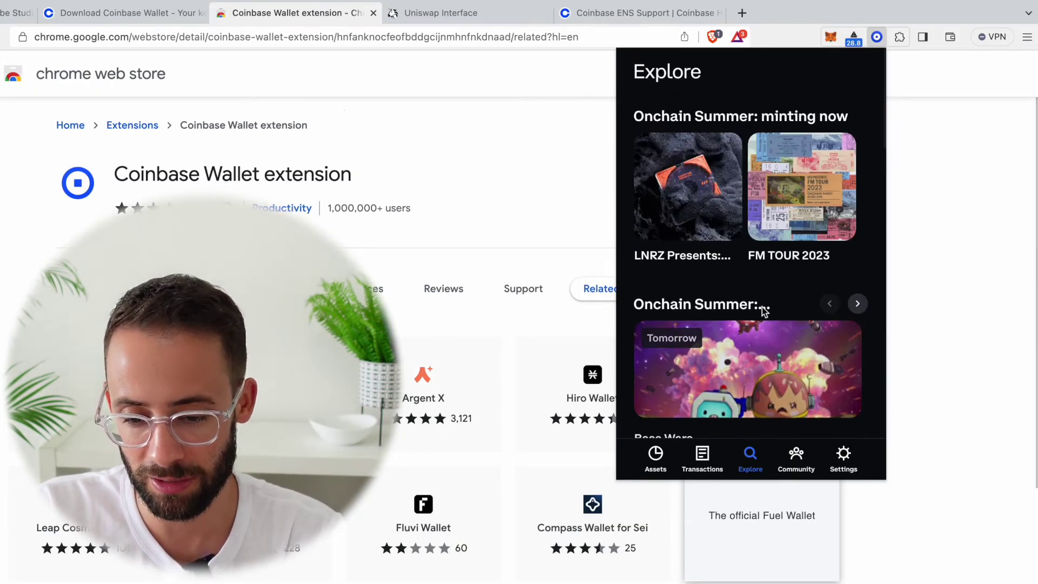
{"action": "left_click", "coordinate": [796, 457]}
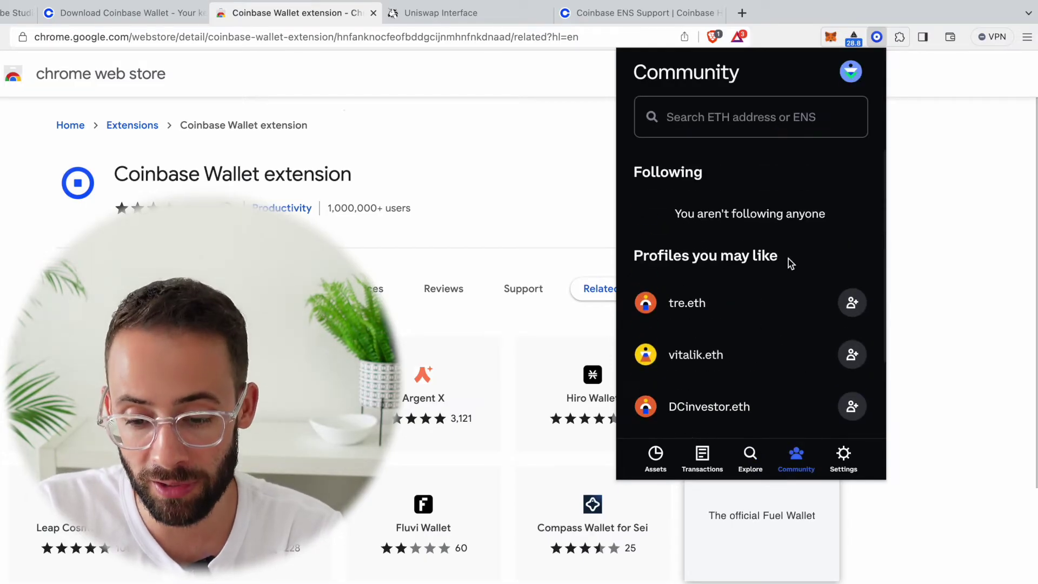
- Follow vitalik.eth from the suggested profiles and scroll through its profile activity
{"action": "scroll", "coordinate": [789, 270], "scroll_direction": "down", "scroll_amount": 1}
{"action": "scroll", "coordinate": [784, 302], "scroll_direction": "down", "scroll_amount": 2}
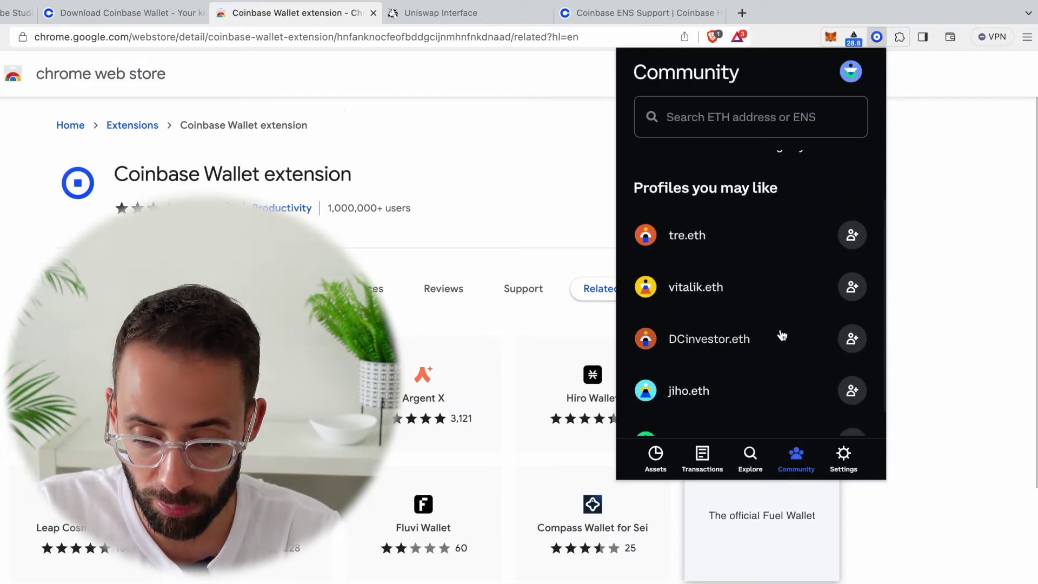
{"action": "left_click", "coordinate": [853, 288]}
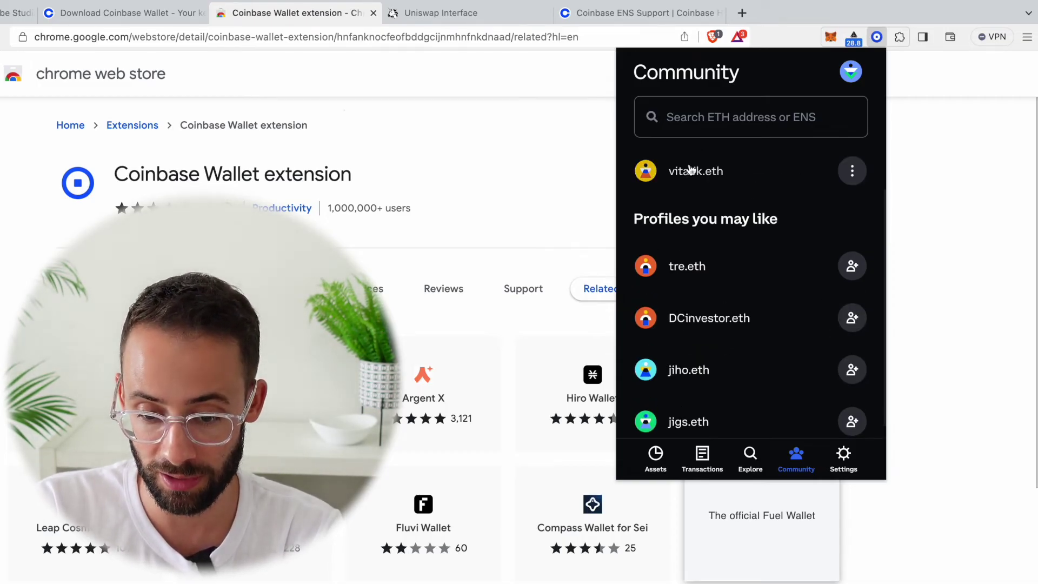
{"action": "left_click", "coordinate": [697, 169]}
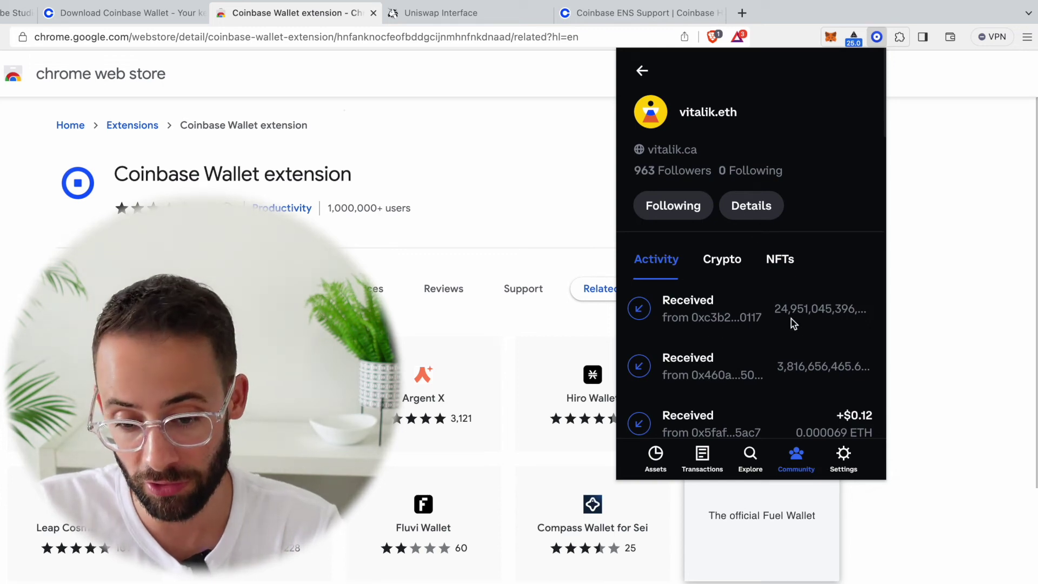
{"action": "scroll", "coordinate": [791, 319], "scroll_direction": "down", "scroll_amount": 2}
{"action": "scroll", "coordinate": [787, 315], "scroll_direction": "down", "scroll_amount": 5}
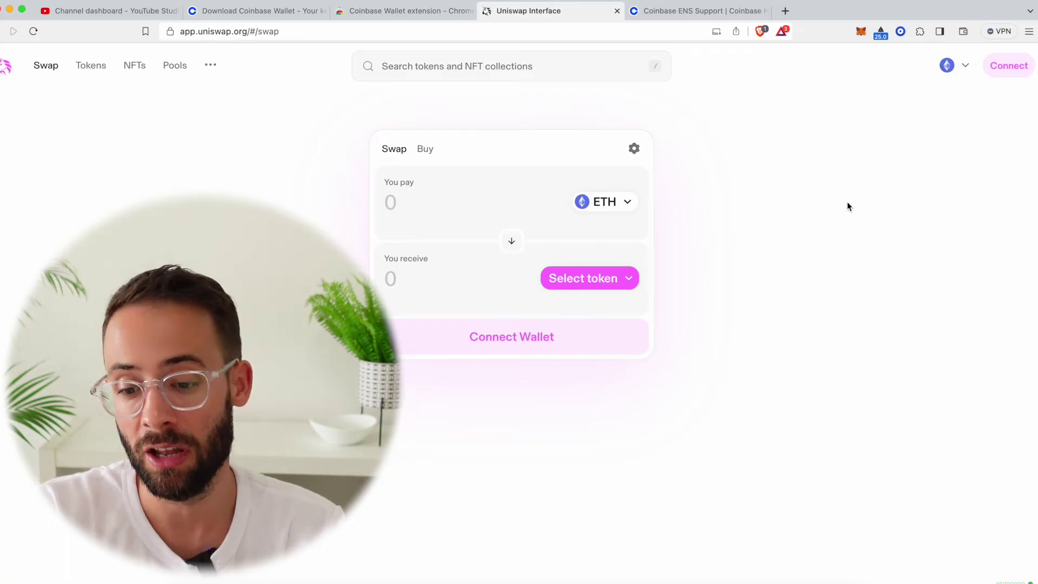
- Connect Coinbase Wallet to Uniswap and approve the connection
{"action": "left_click", "coordinate": [1014, 71]}
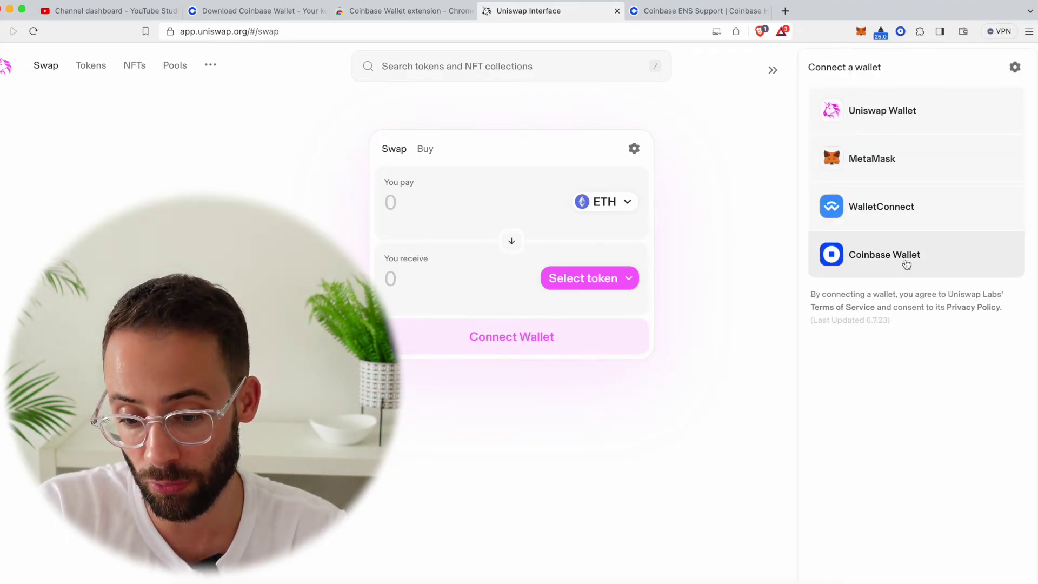
{"action": "left_click", "coordinate": [907, 264]}
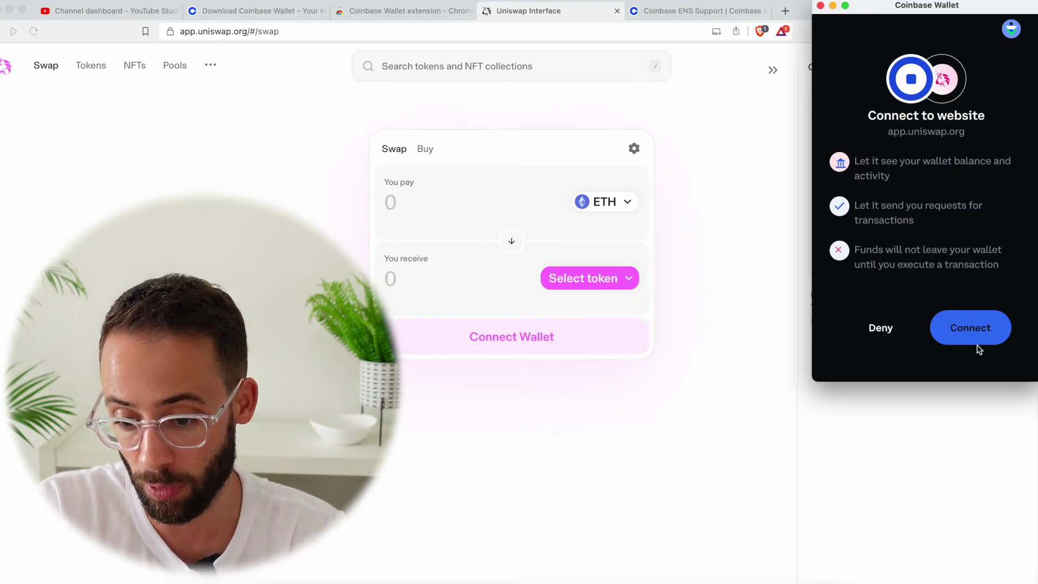
{"action": "left_click", "coordinate": [969, 329]}
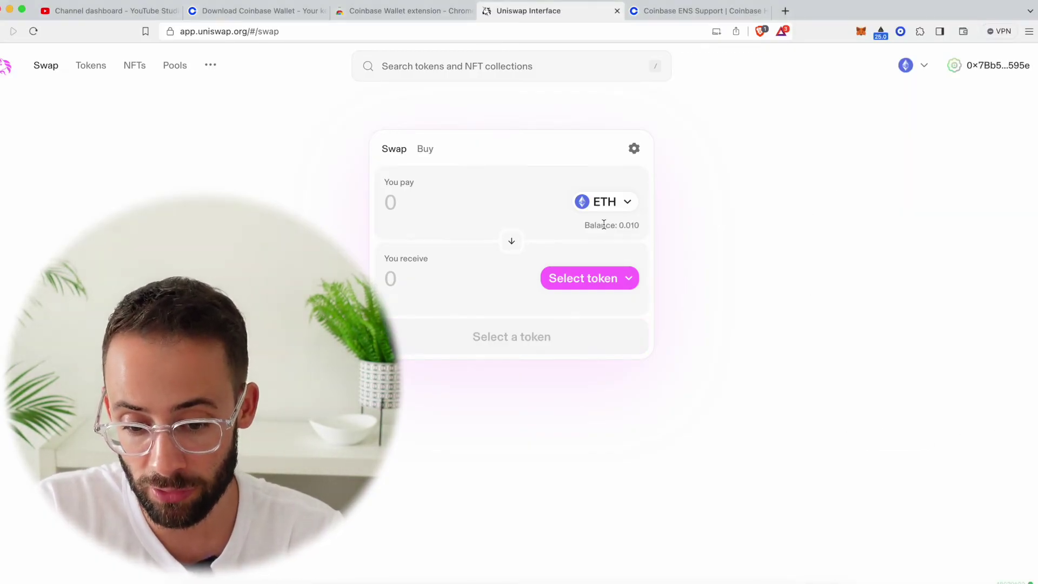
- Choose AAVE as the token to receive and check the wallet's ETH balance
{"action": "left_click", "coordinate": [584, 278]}
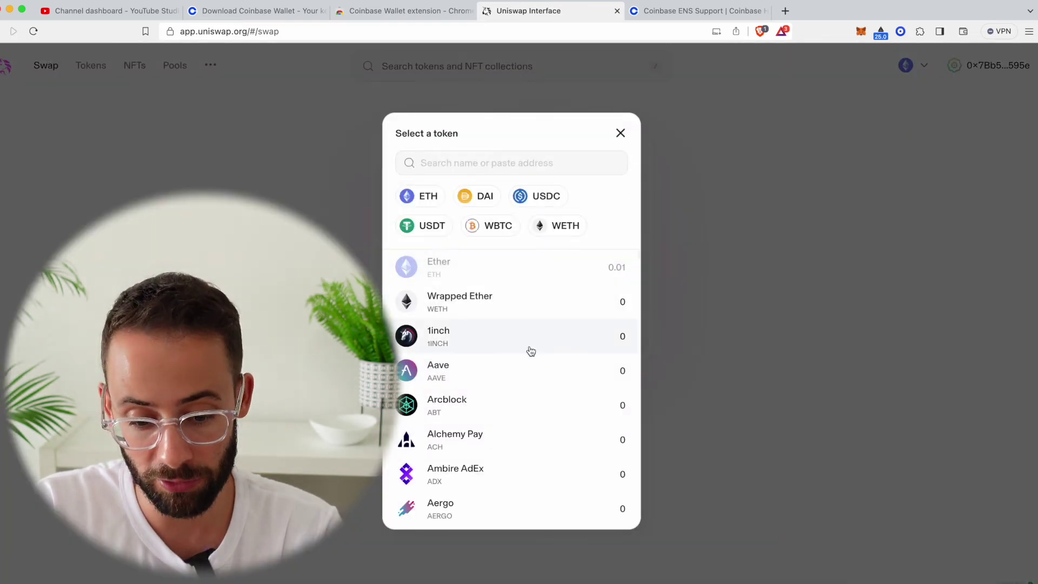
{"action": "left_click", "coordinate": [470, 373]}
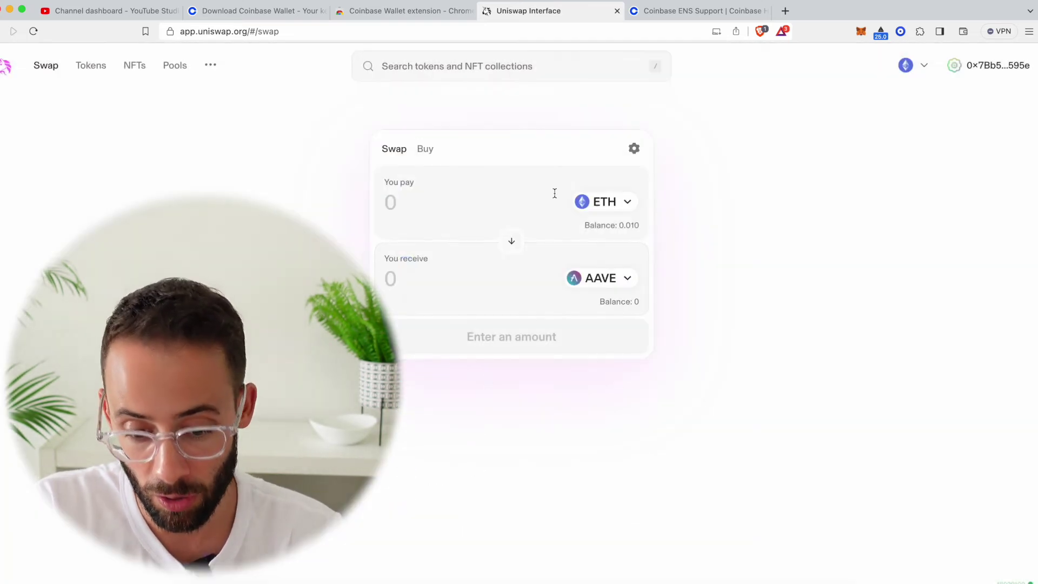
{"action": "left_click", "coordinate": [901, 30]}
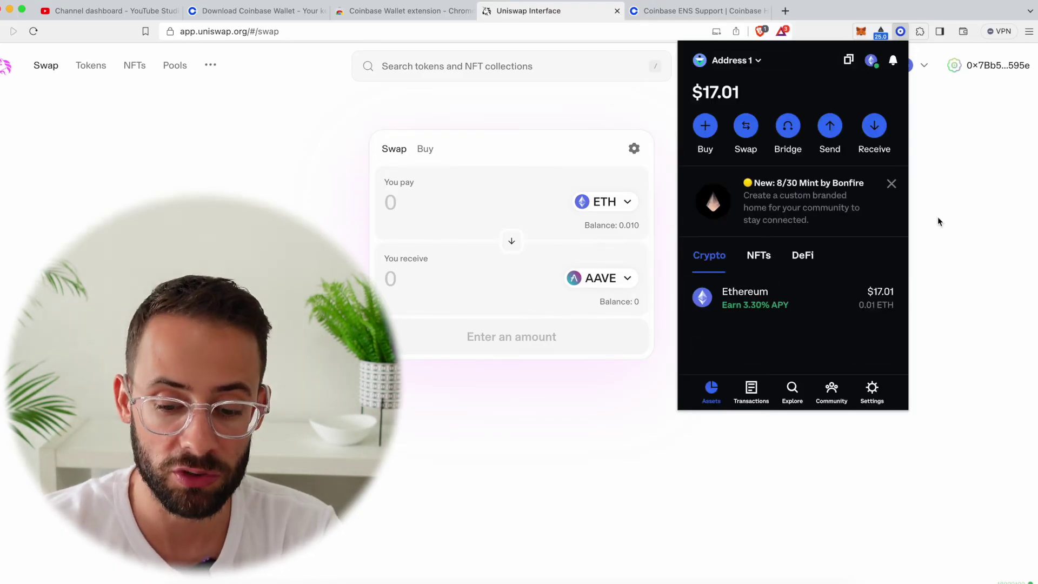
{"action": "left_click", "coordinate": [609, 442]}
- Connect Coinbase Wallet to opensea.io and confirm the 0.01 ETH balance in the extension
{"action": "left_click", "coordinate": [577, 28]}
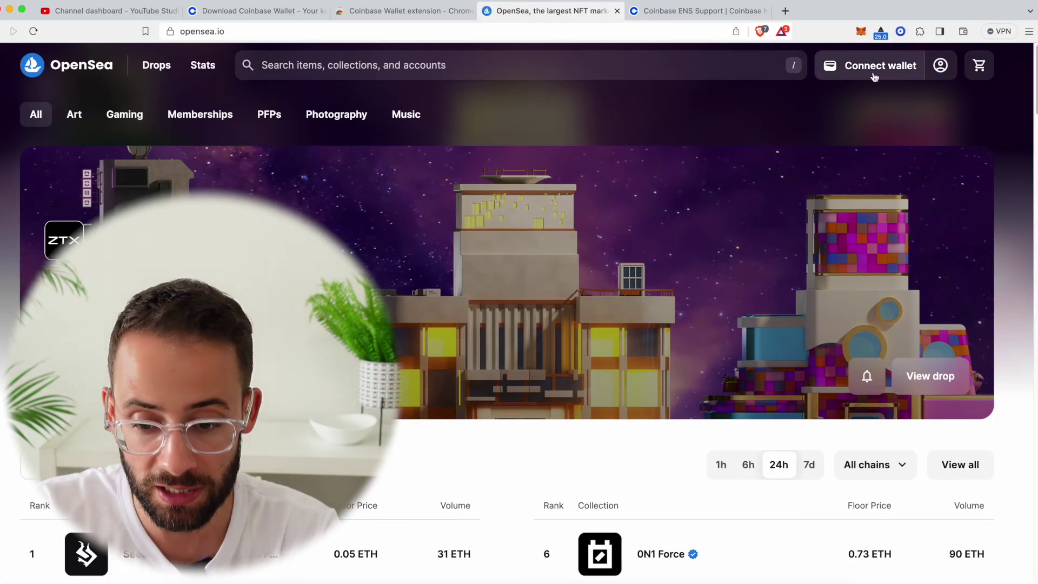
{"action": "left_click", "coordinate": [876, 73]}
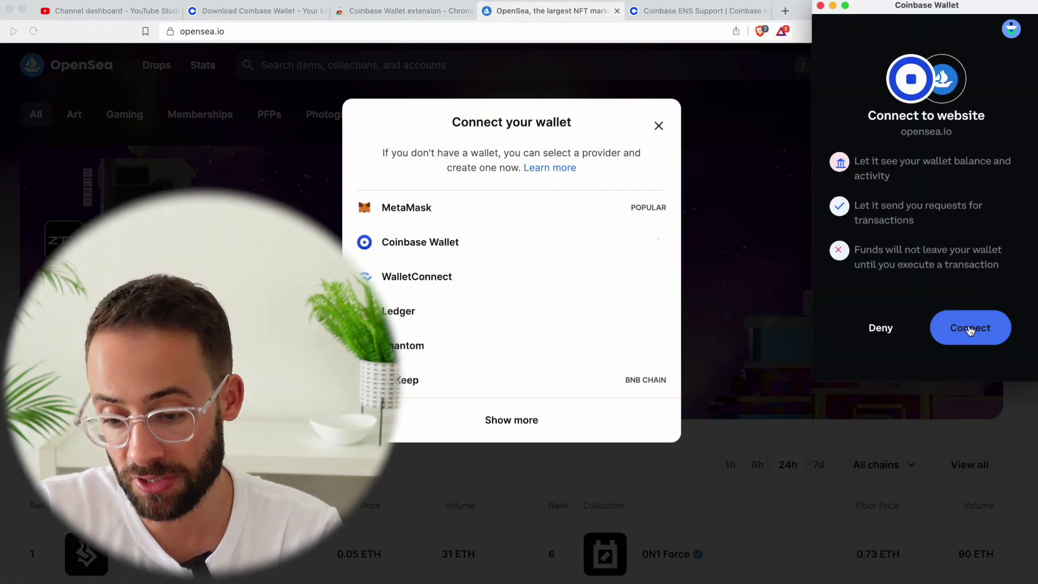
{"action": "left_click", "coordinate": [970, 330]}
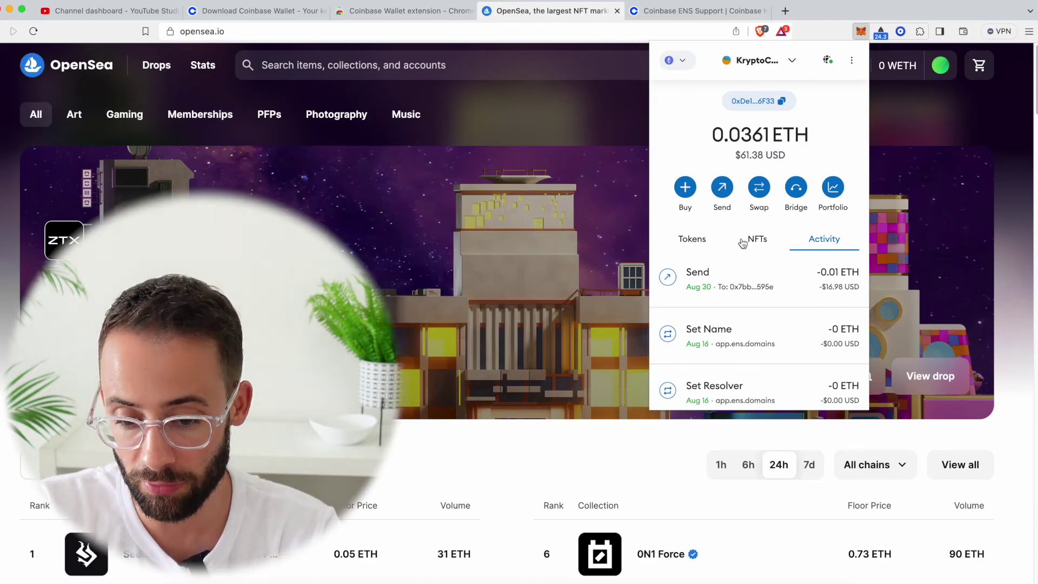
{"action": "left_click", "coordinate": [900, 33]}
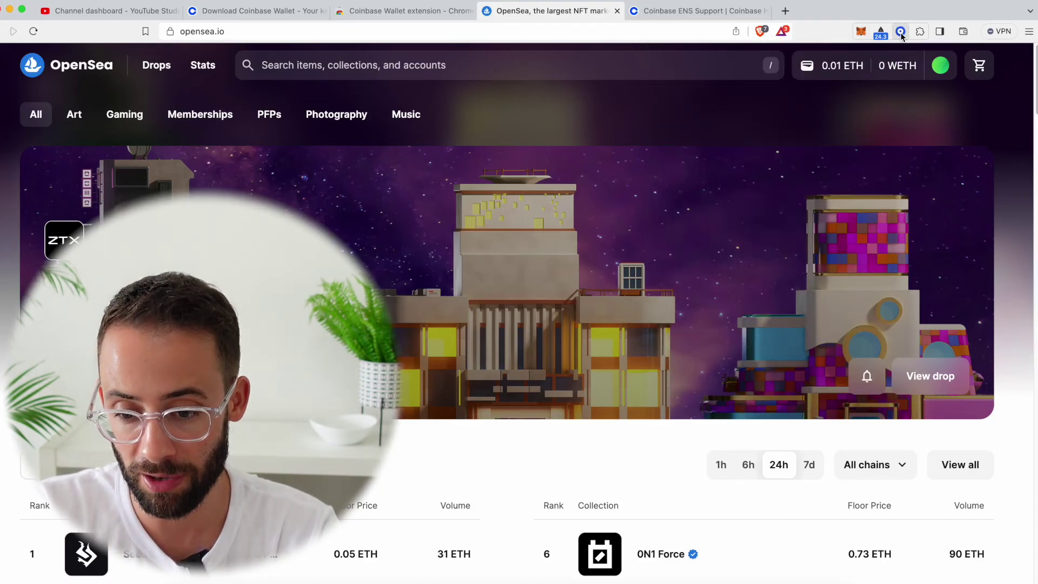
{"action": "left_click", "coordinate": [901, 33]}
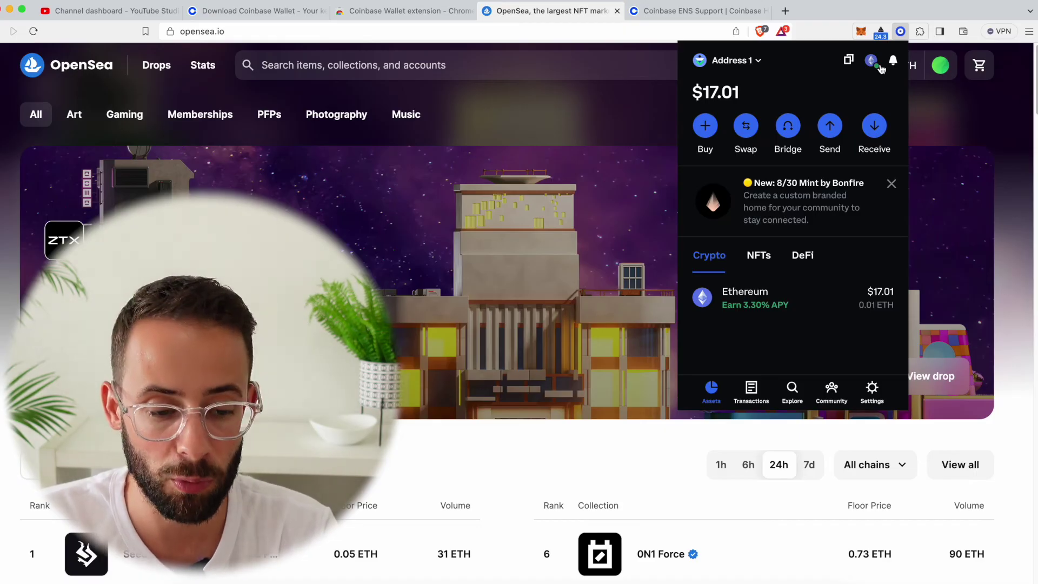